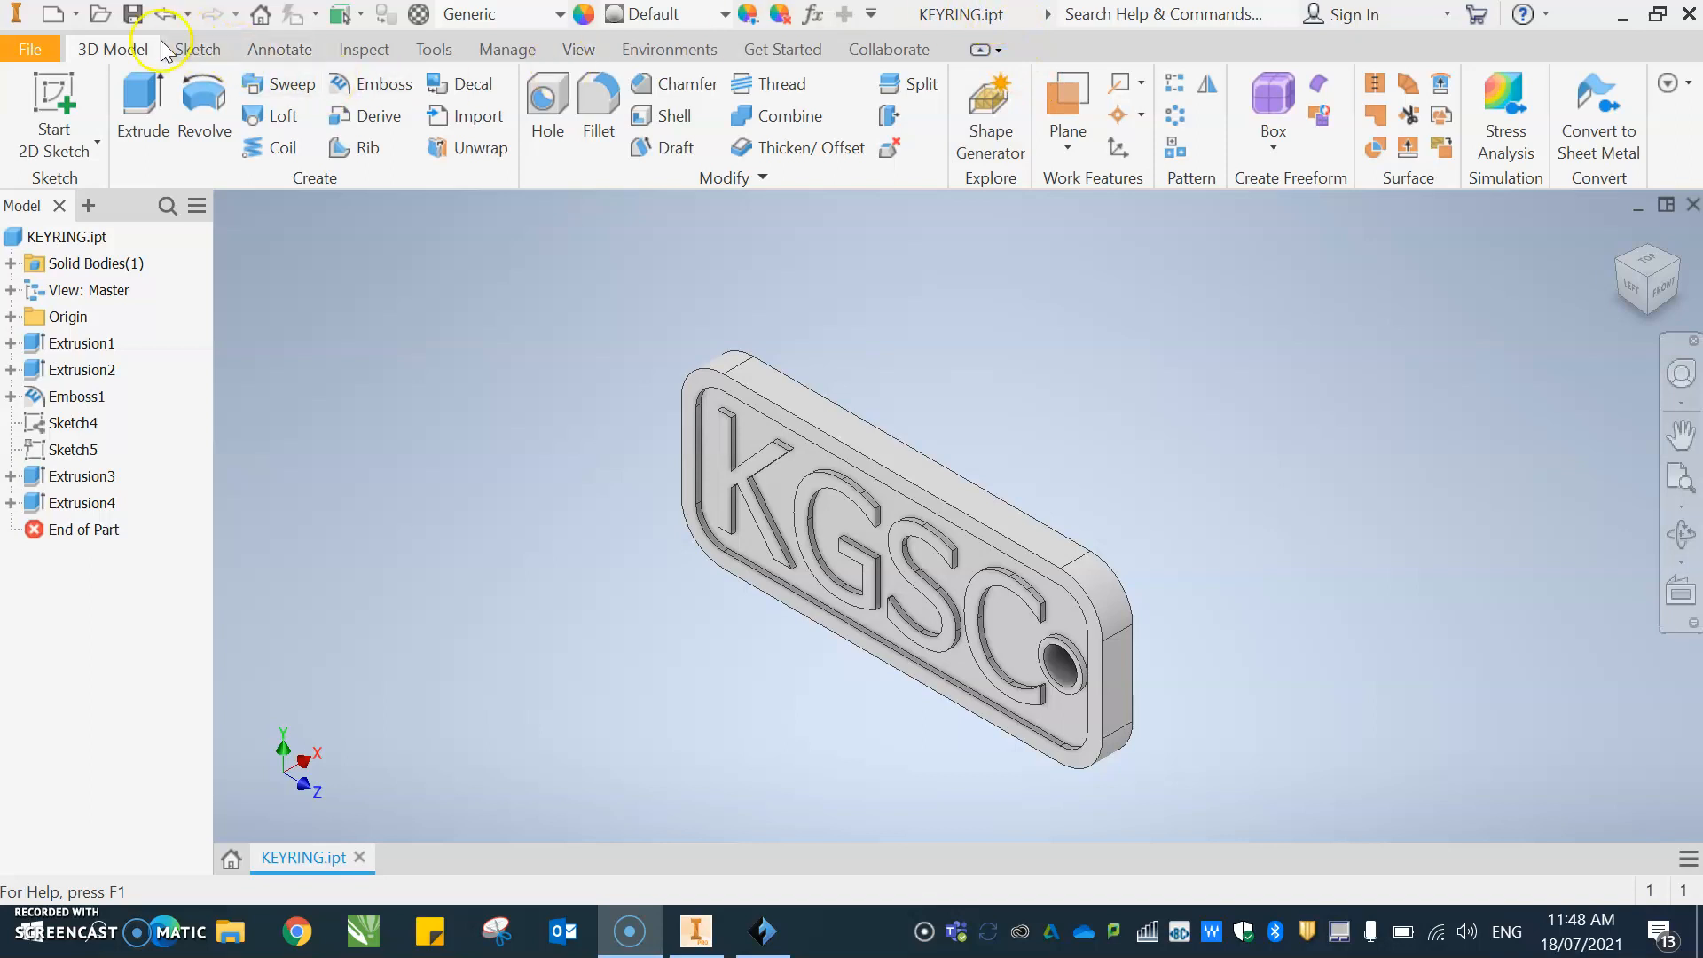
Save a copy of the keyring part as the STL file KEYRING.stl in the KGSC KEYRING folder.
left_click(37, 50)
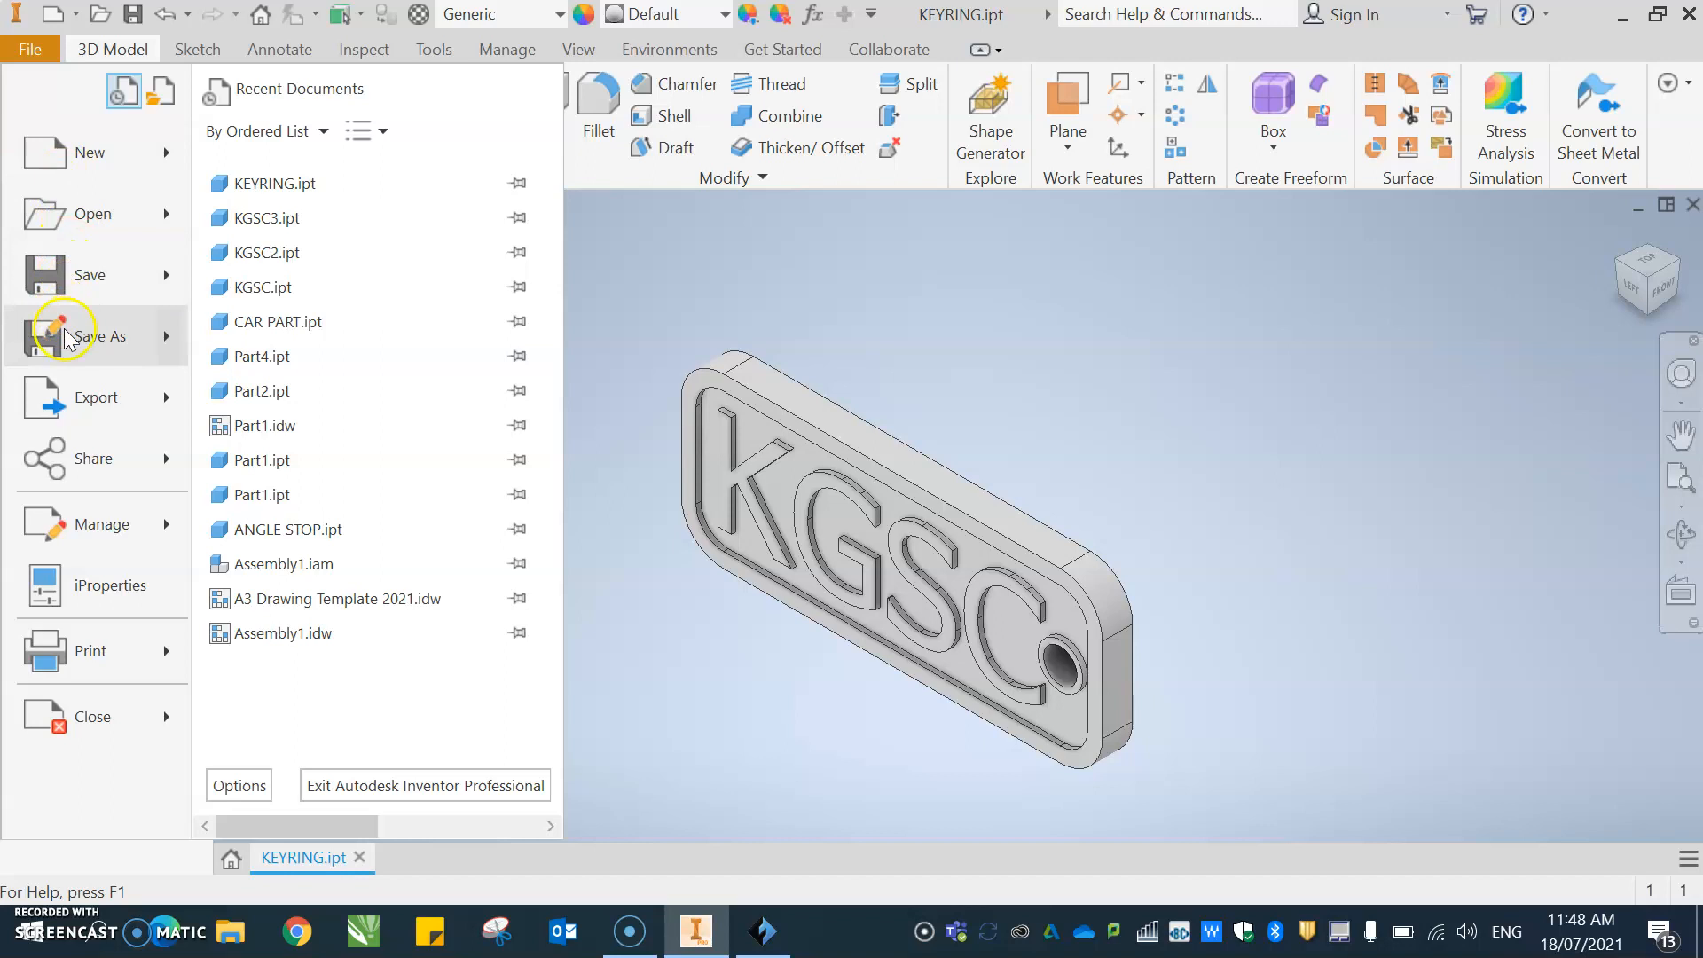
mouse_move(66, 345)
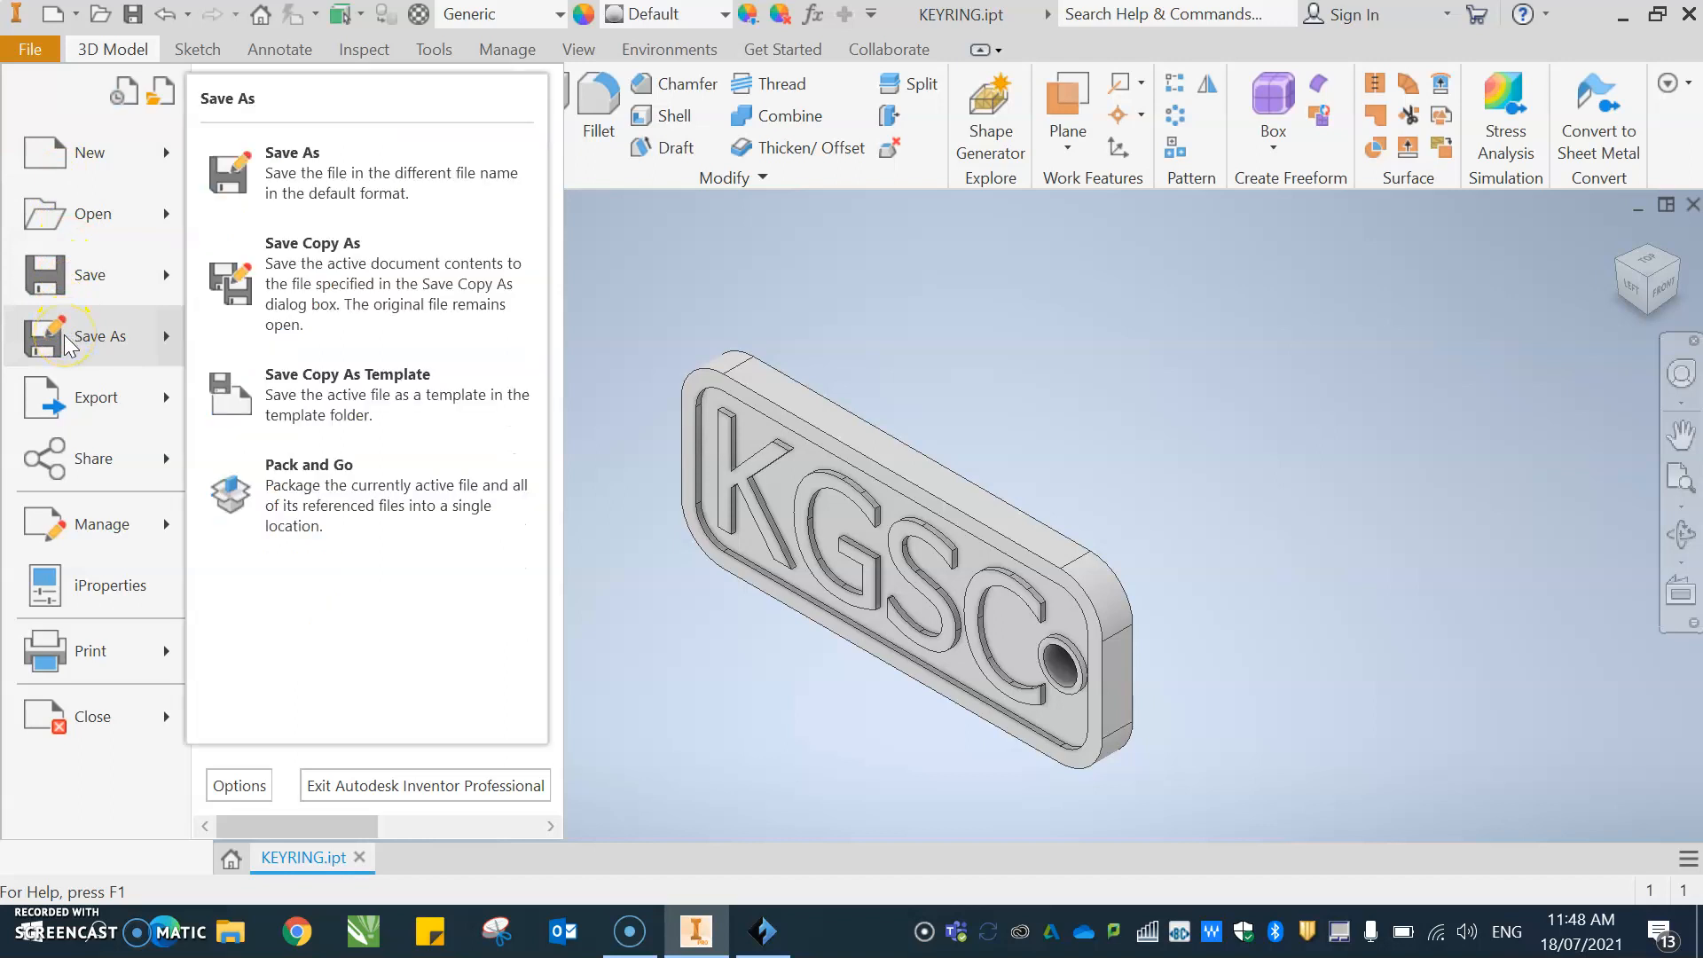
left_click(332, 315)
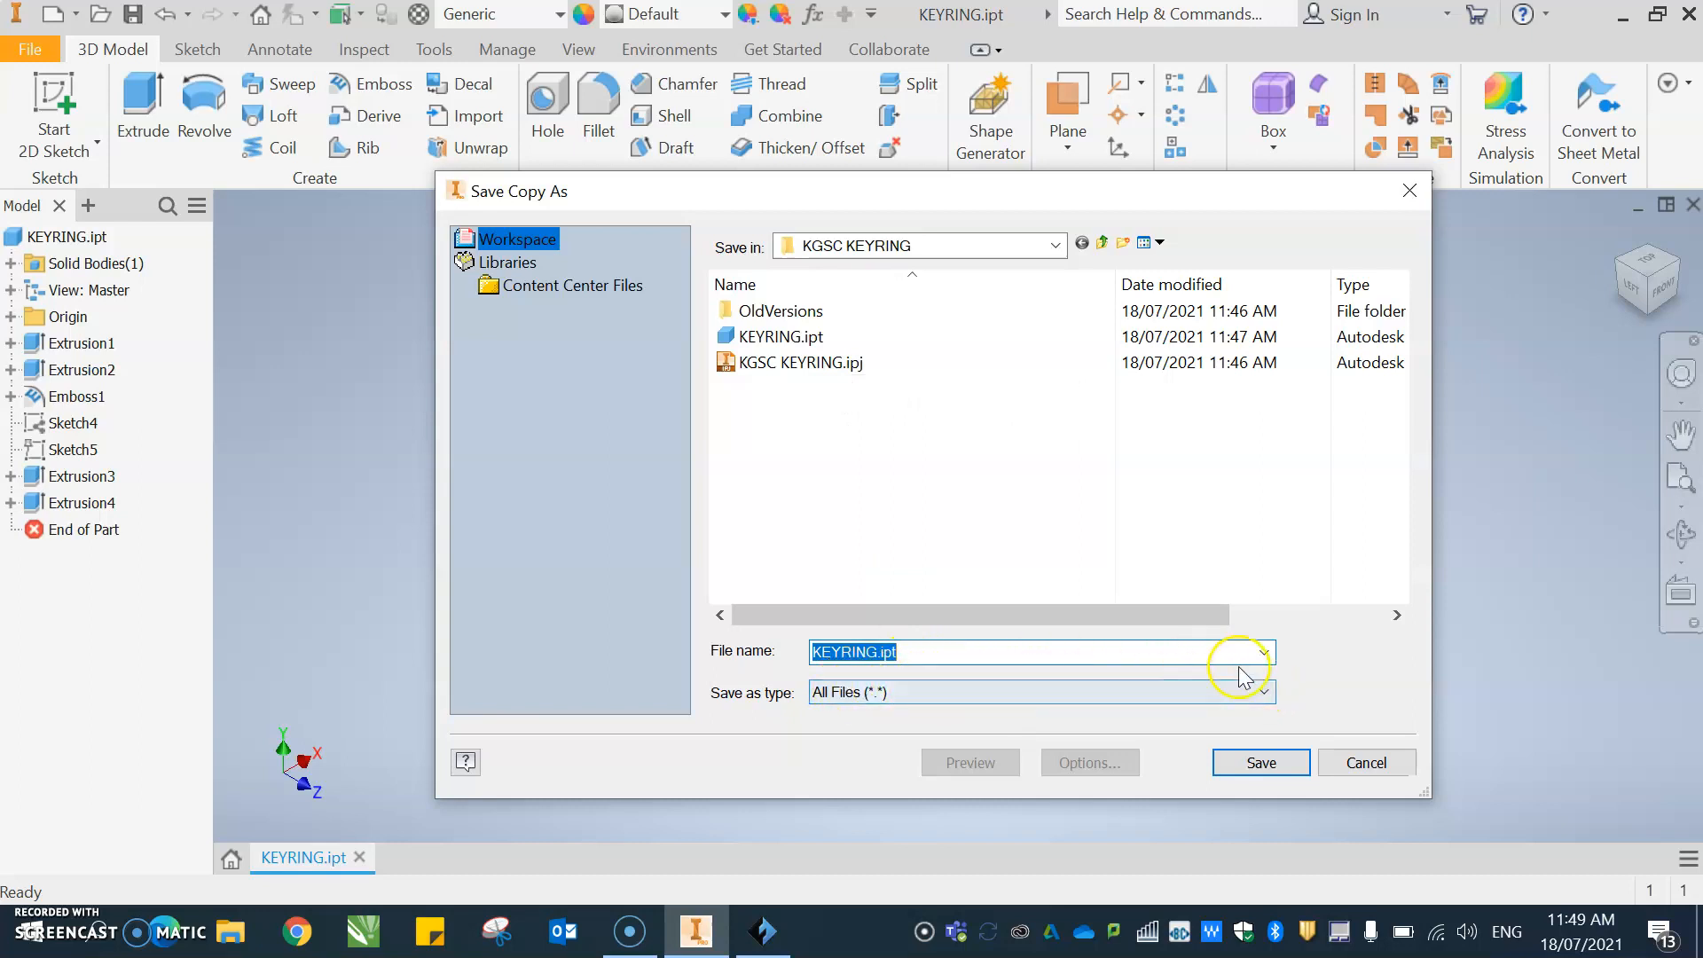
left_click(1264, 691)
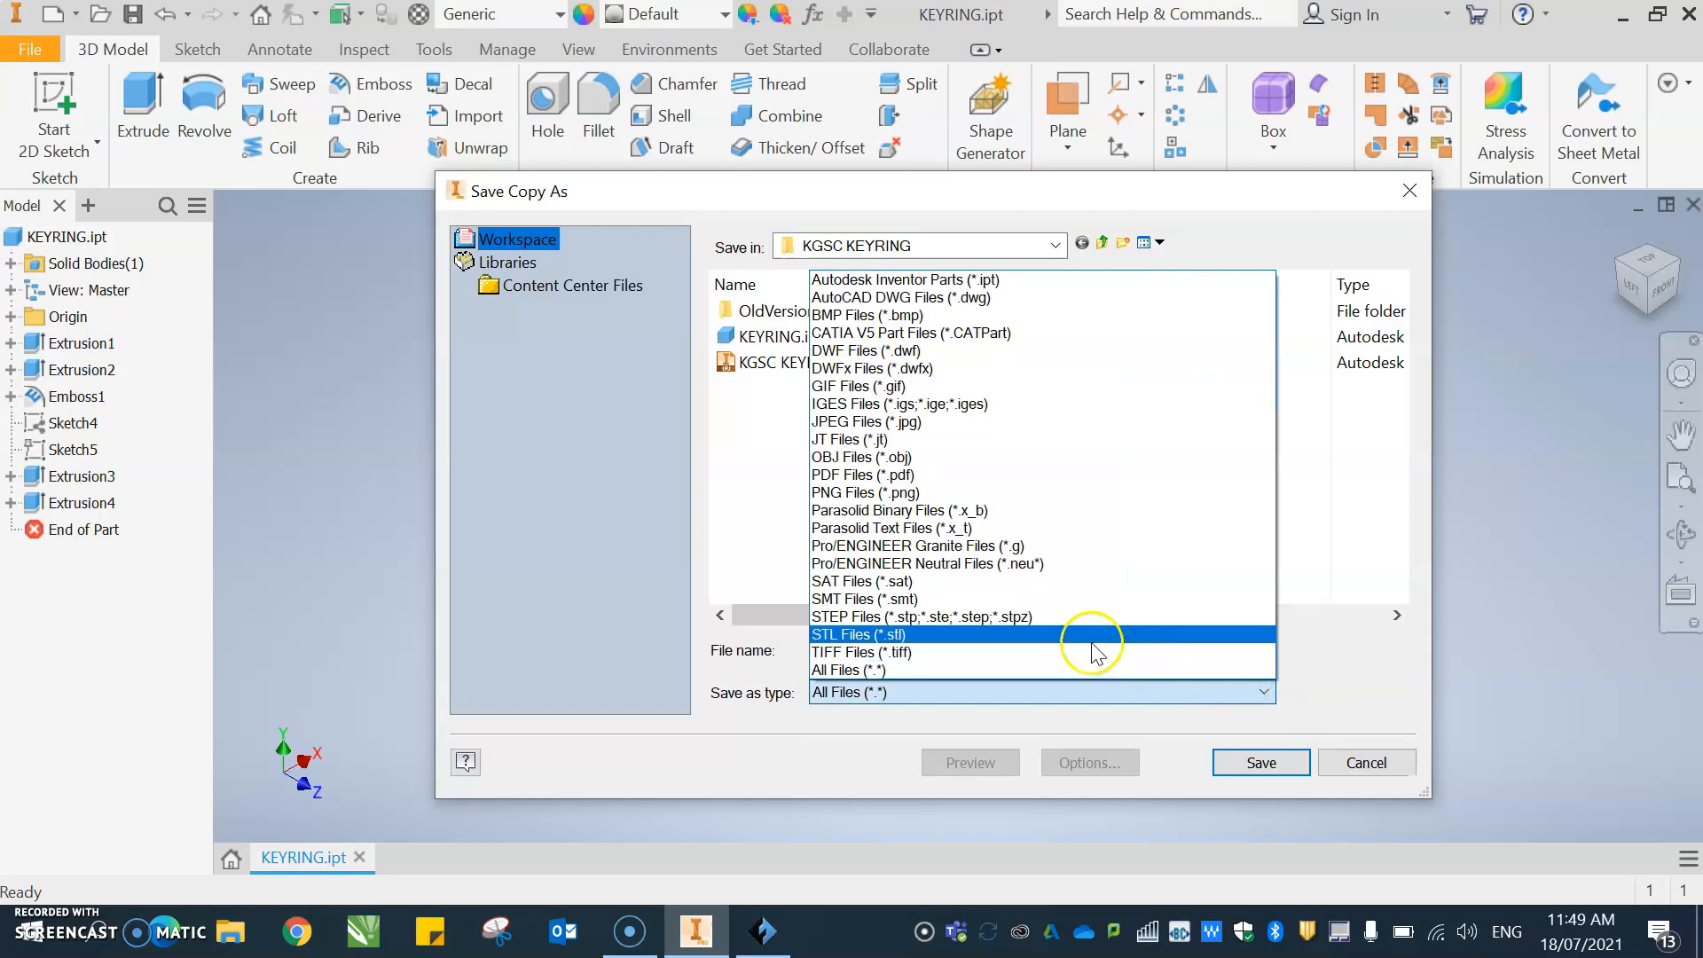
left_click(871, 635)
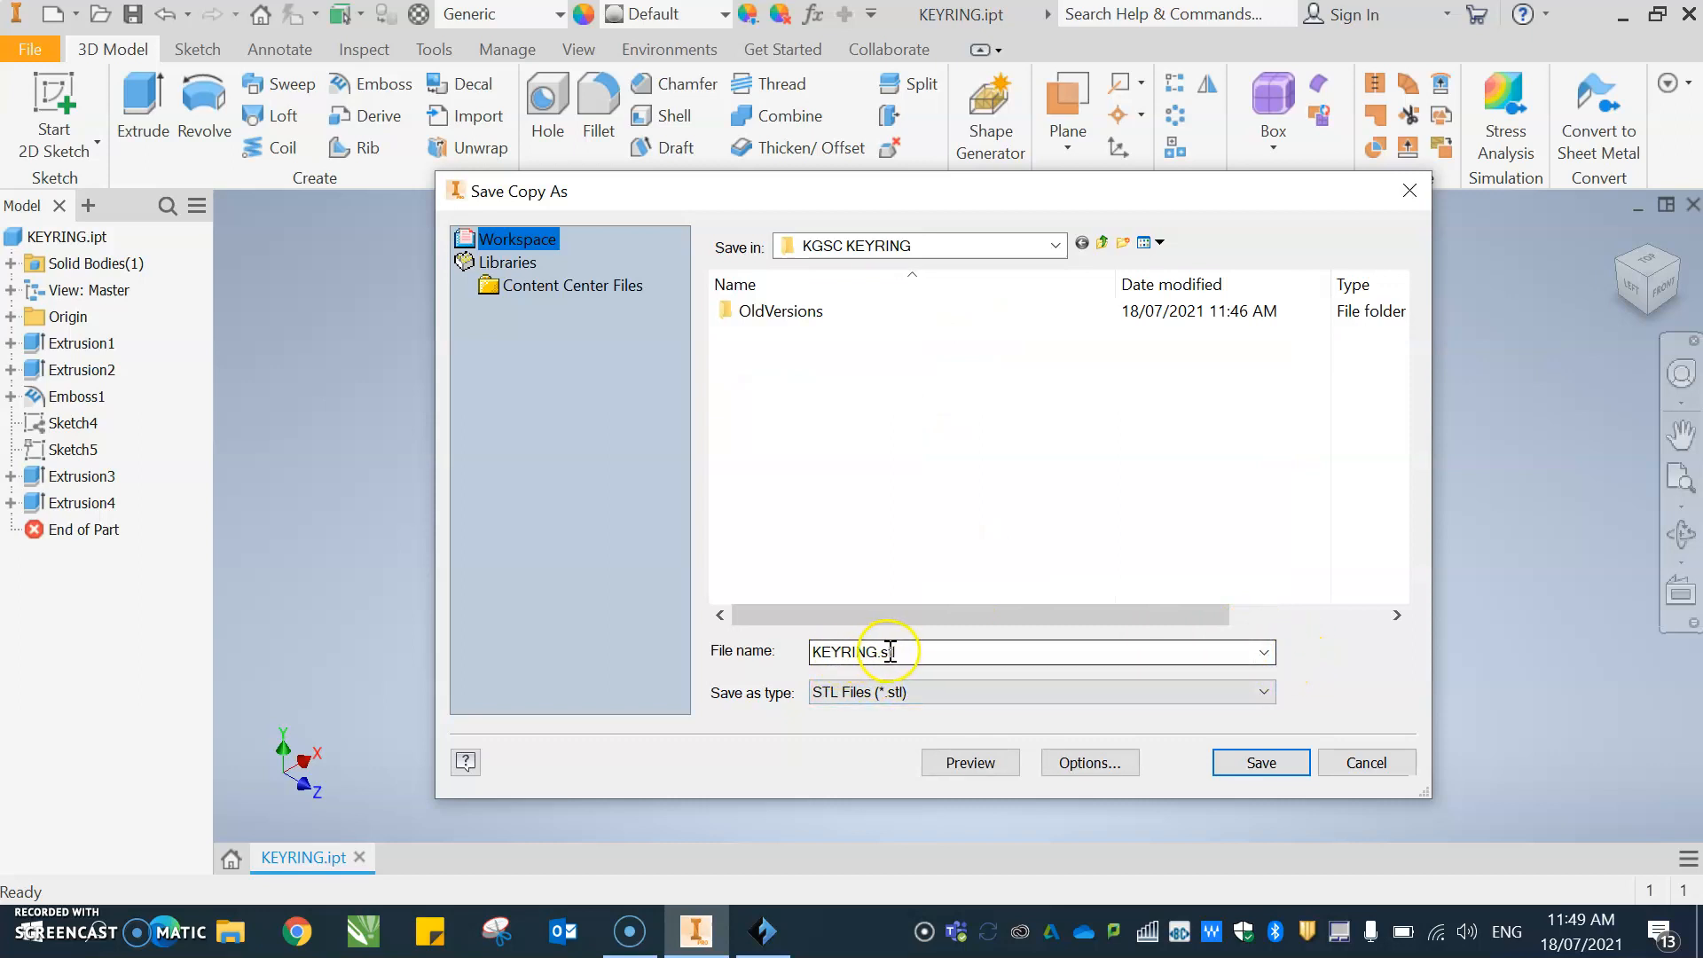
left_click(1269, 765)
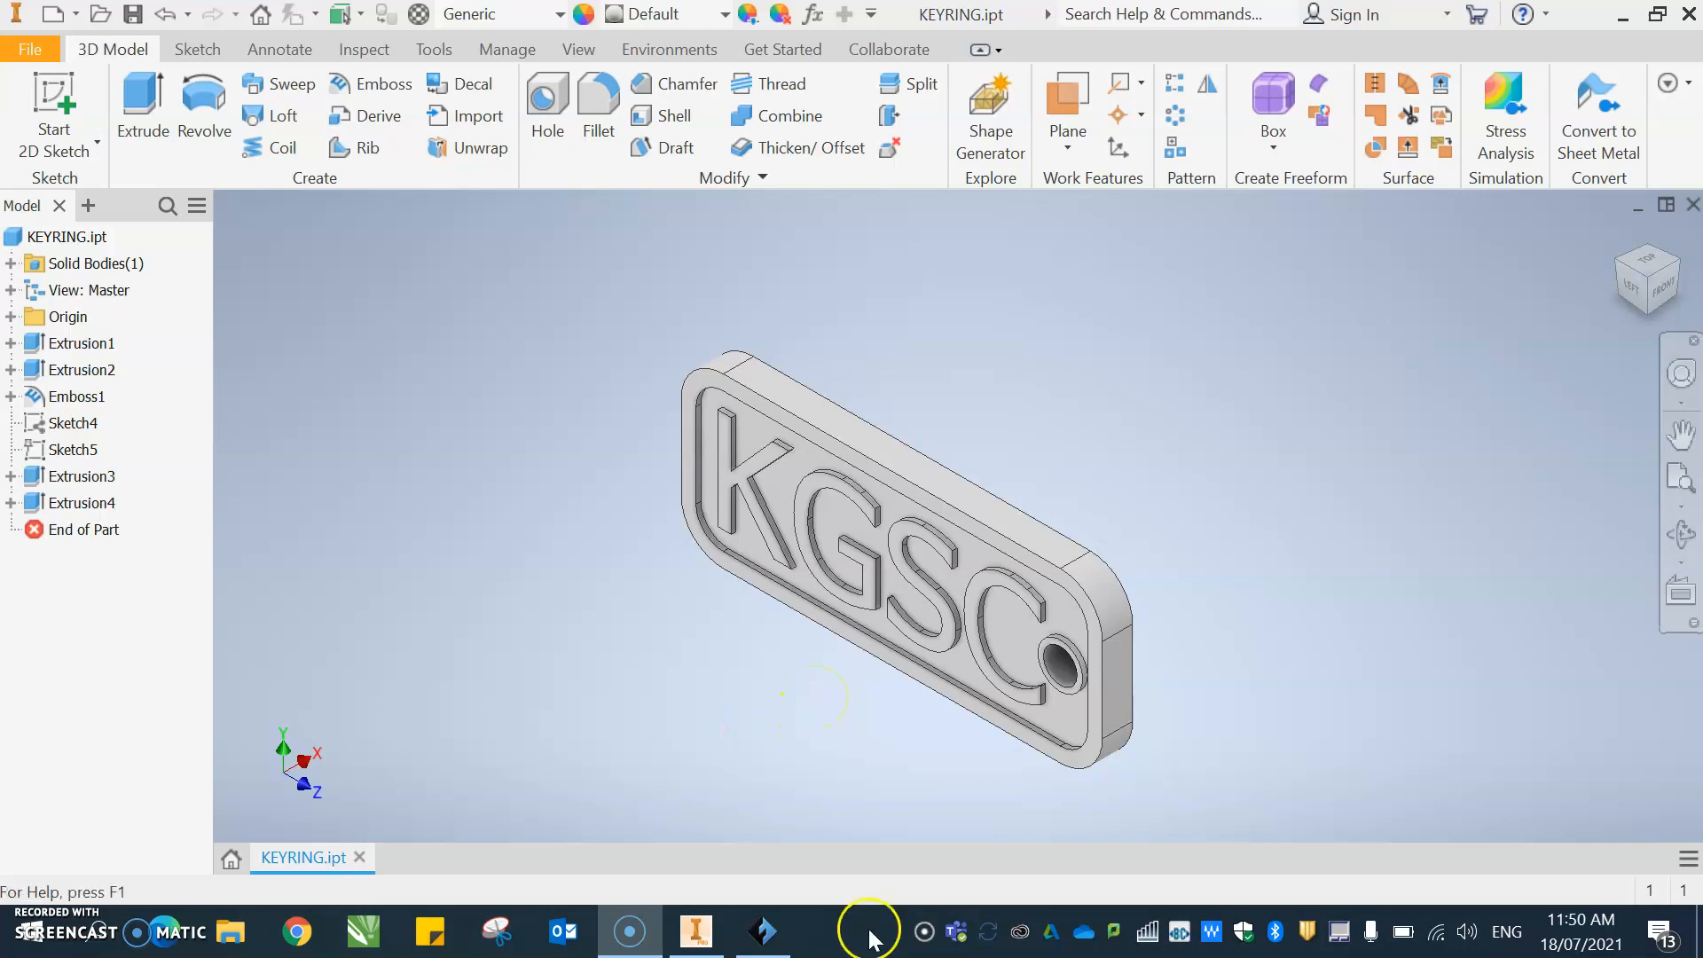
Switch to FlashPrint and load KEYRING.stl from Documents > Inventor > KGSC KEYRING, accepting its placement on the platform.
left_click(764, 931)
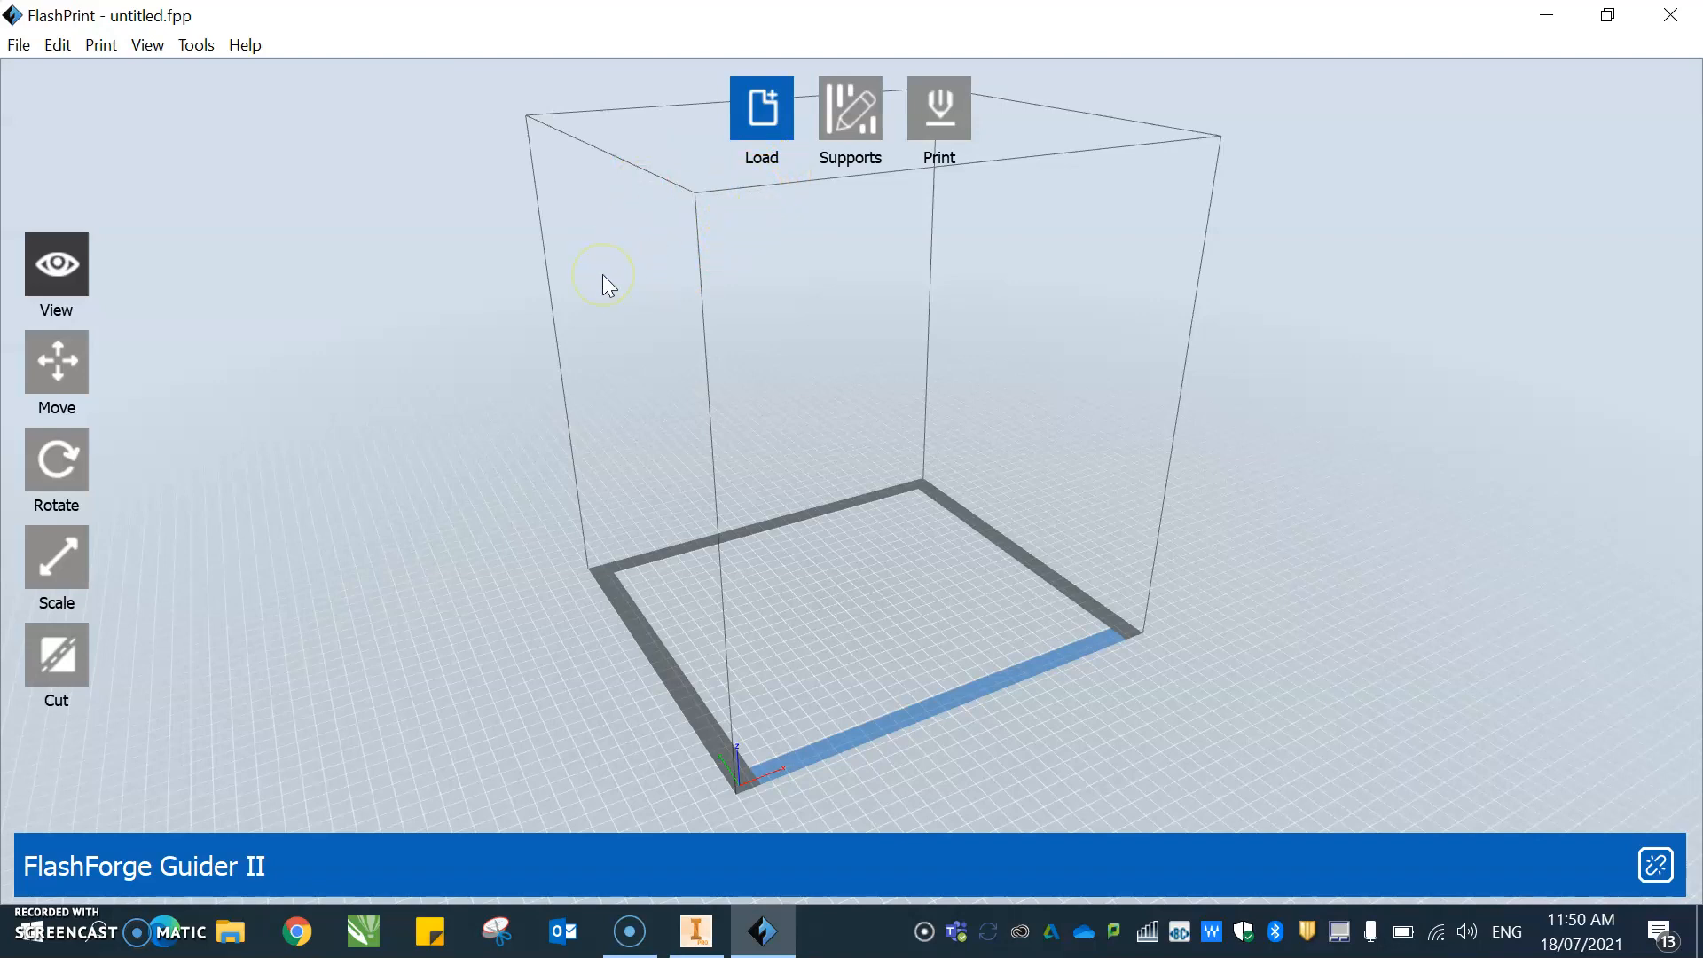
left_click(752, 130)
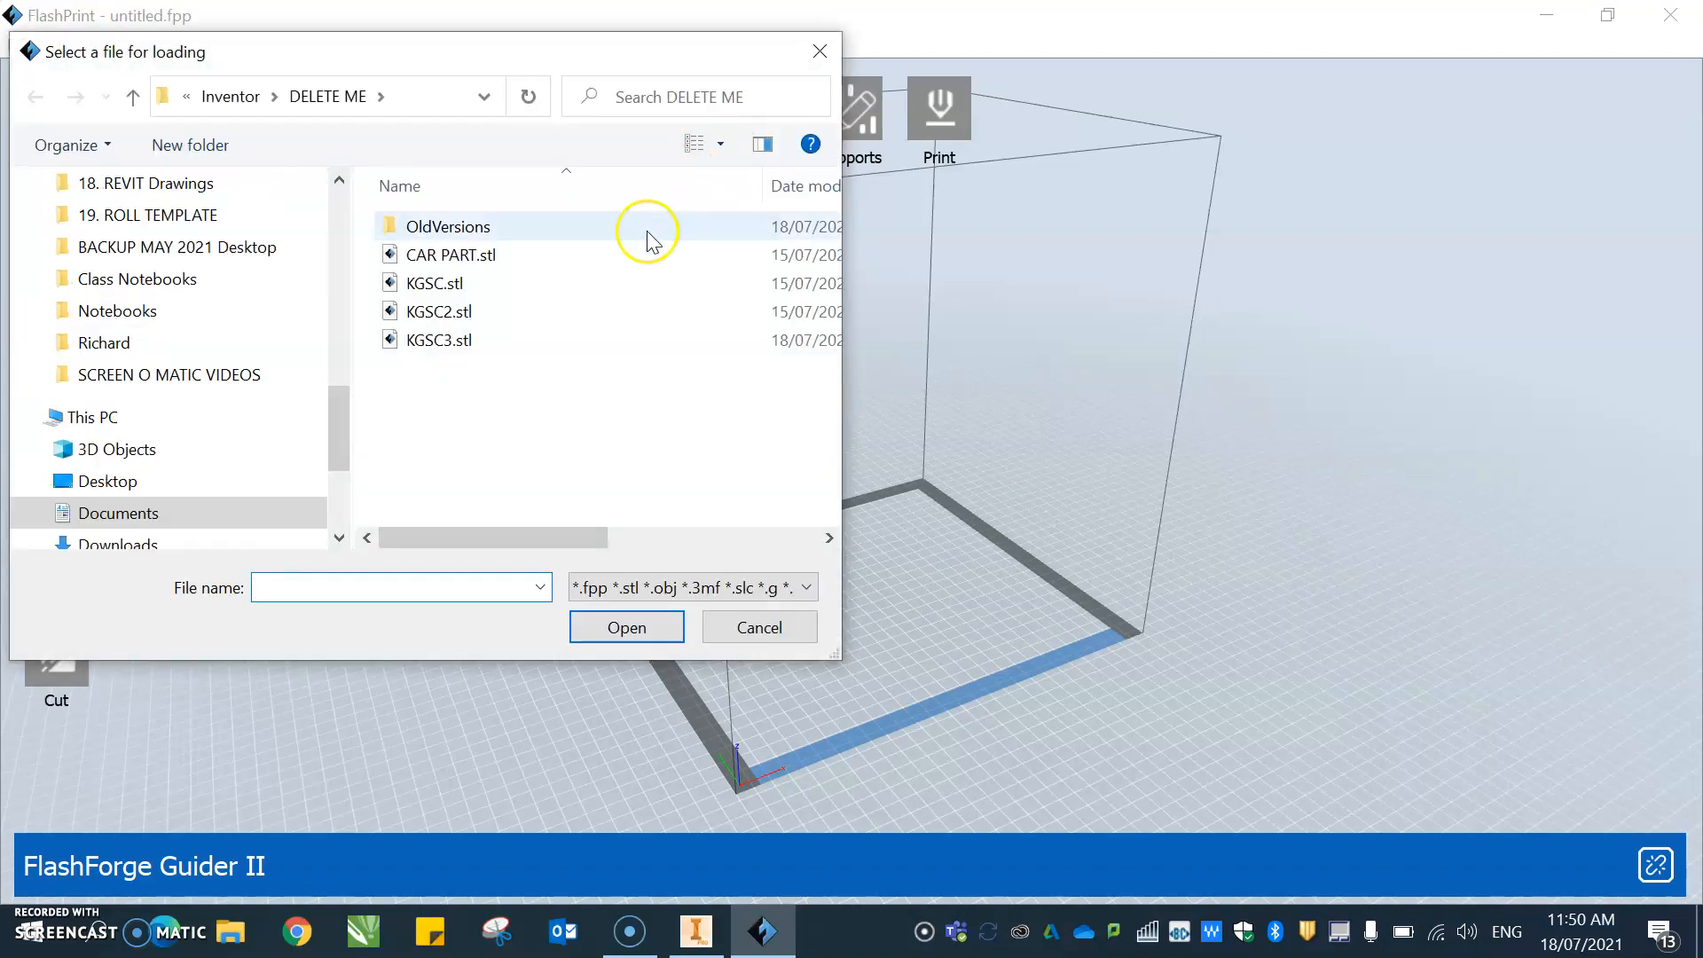
left_click(486, 98)
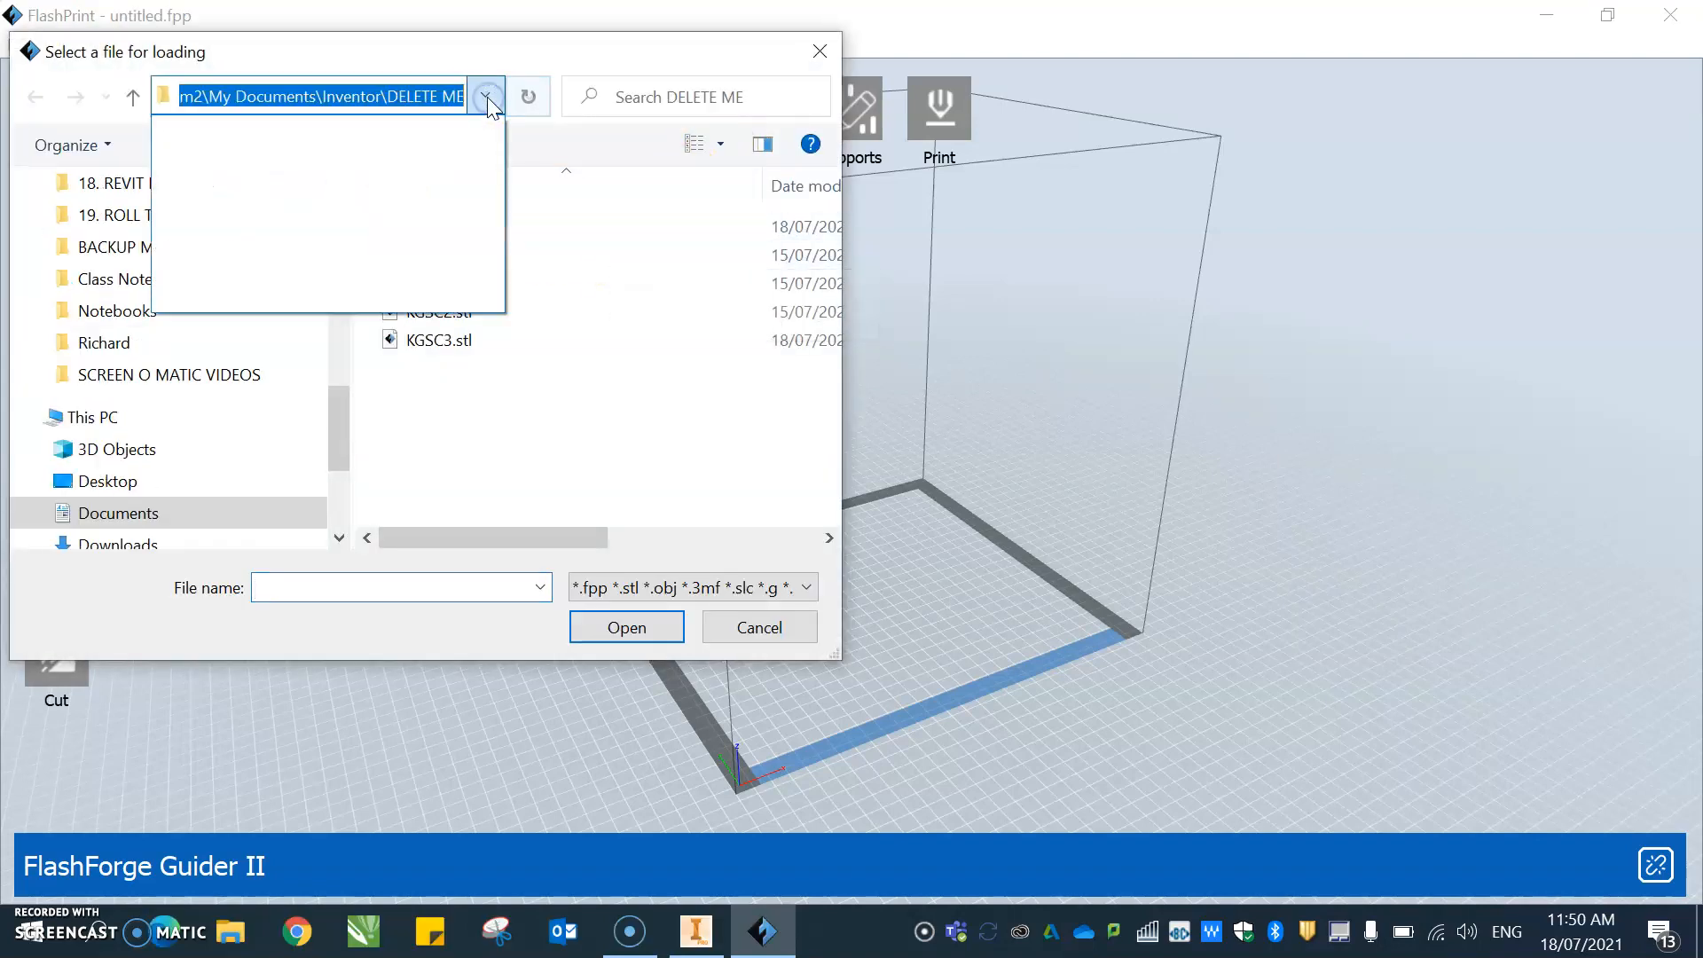
left_click(487, 99)
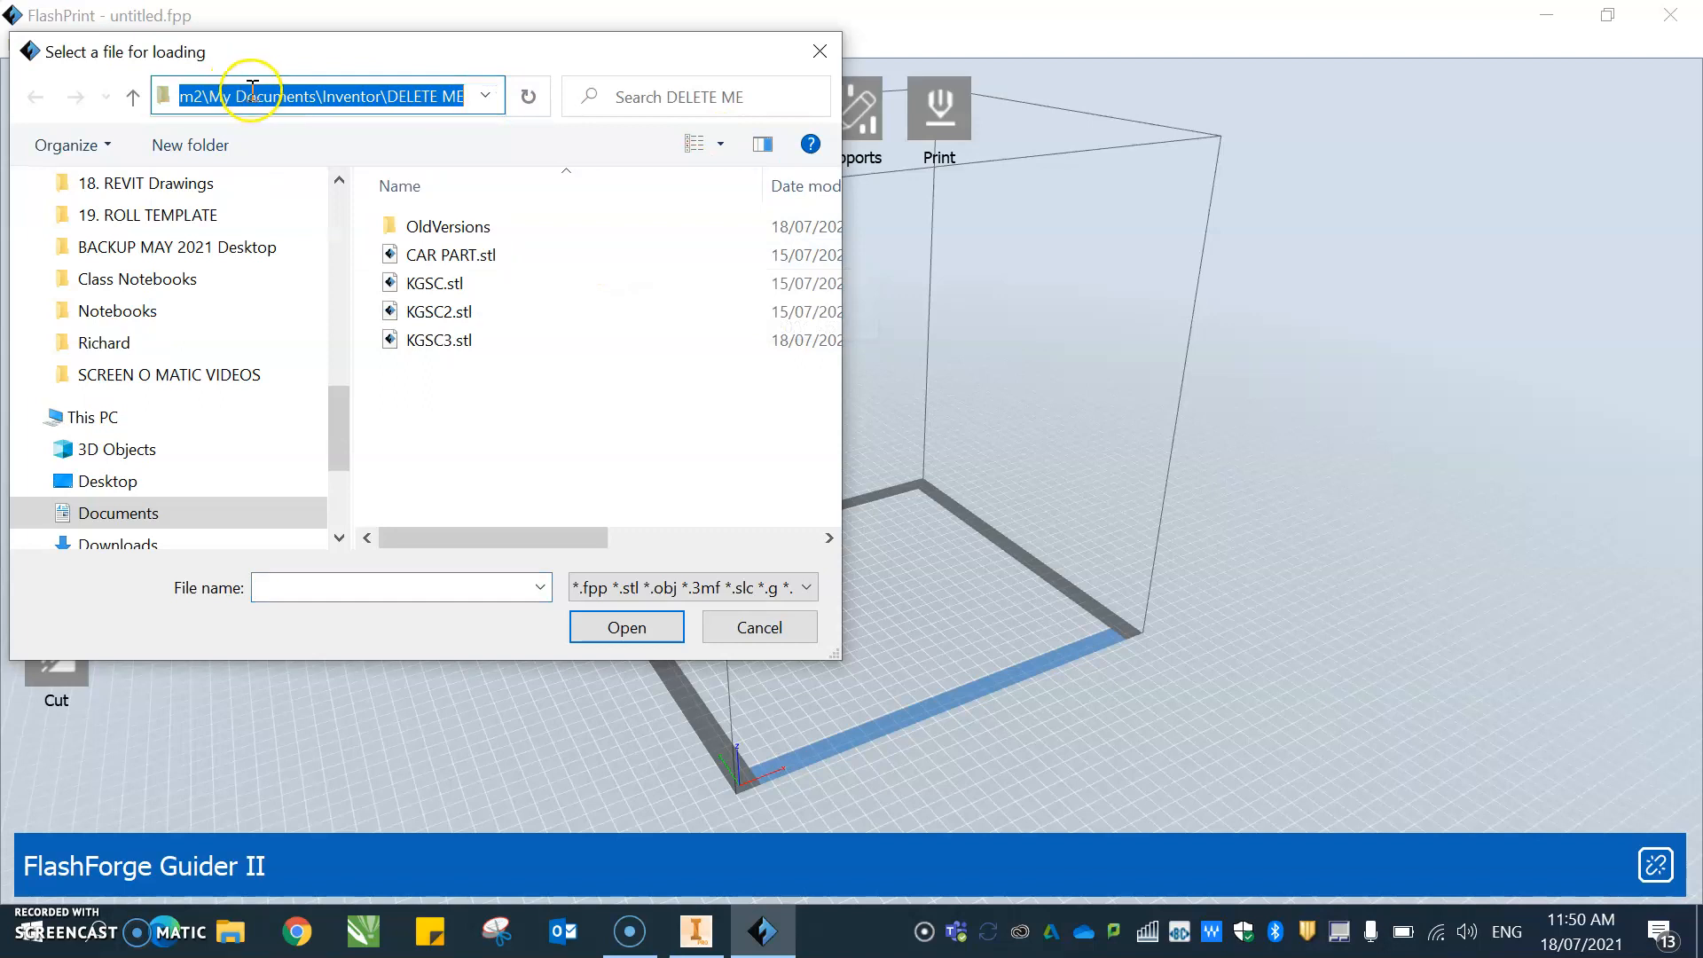
left_click_drag(334, 401, 384, 209)
left_click(194, 271)
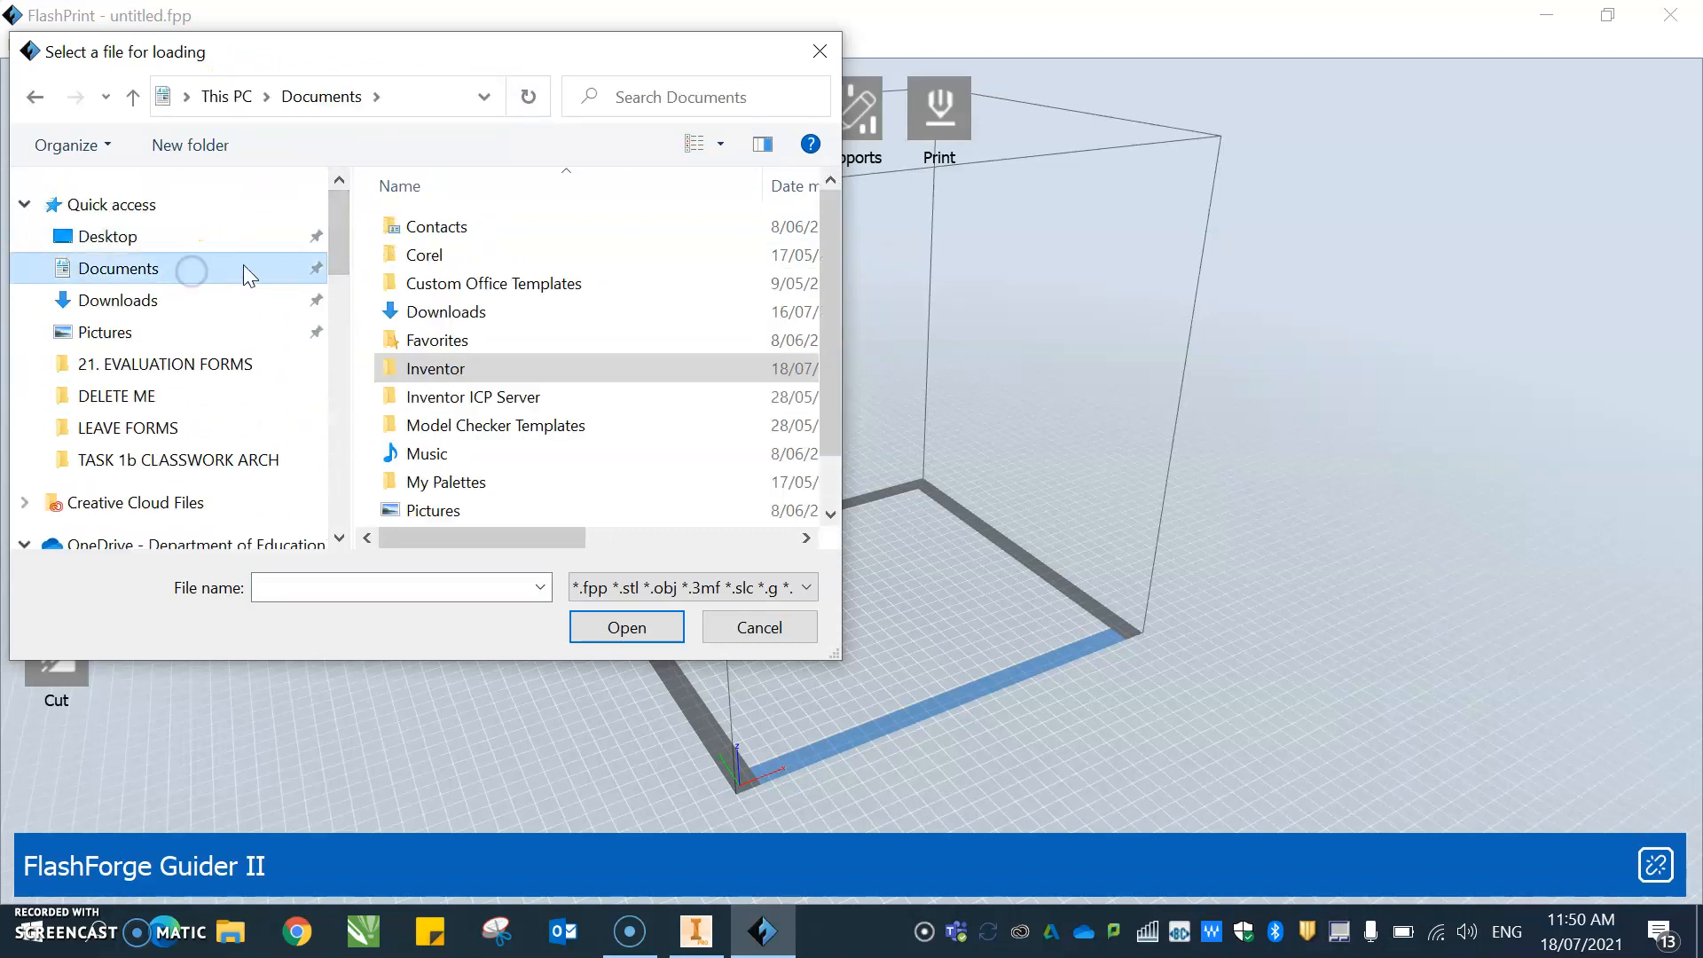
double_click(441, 369)
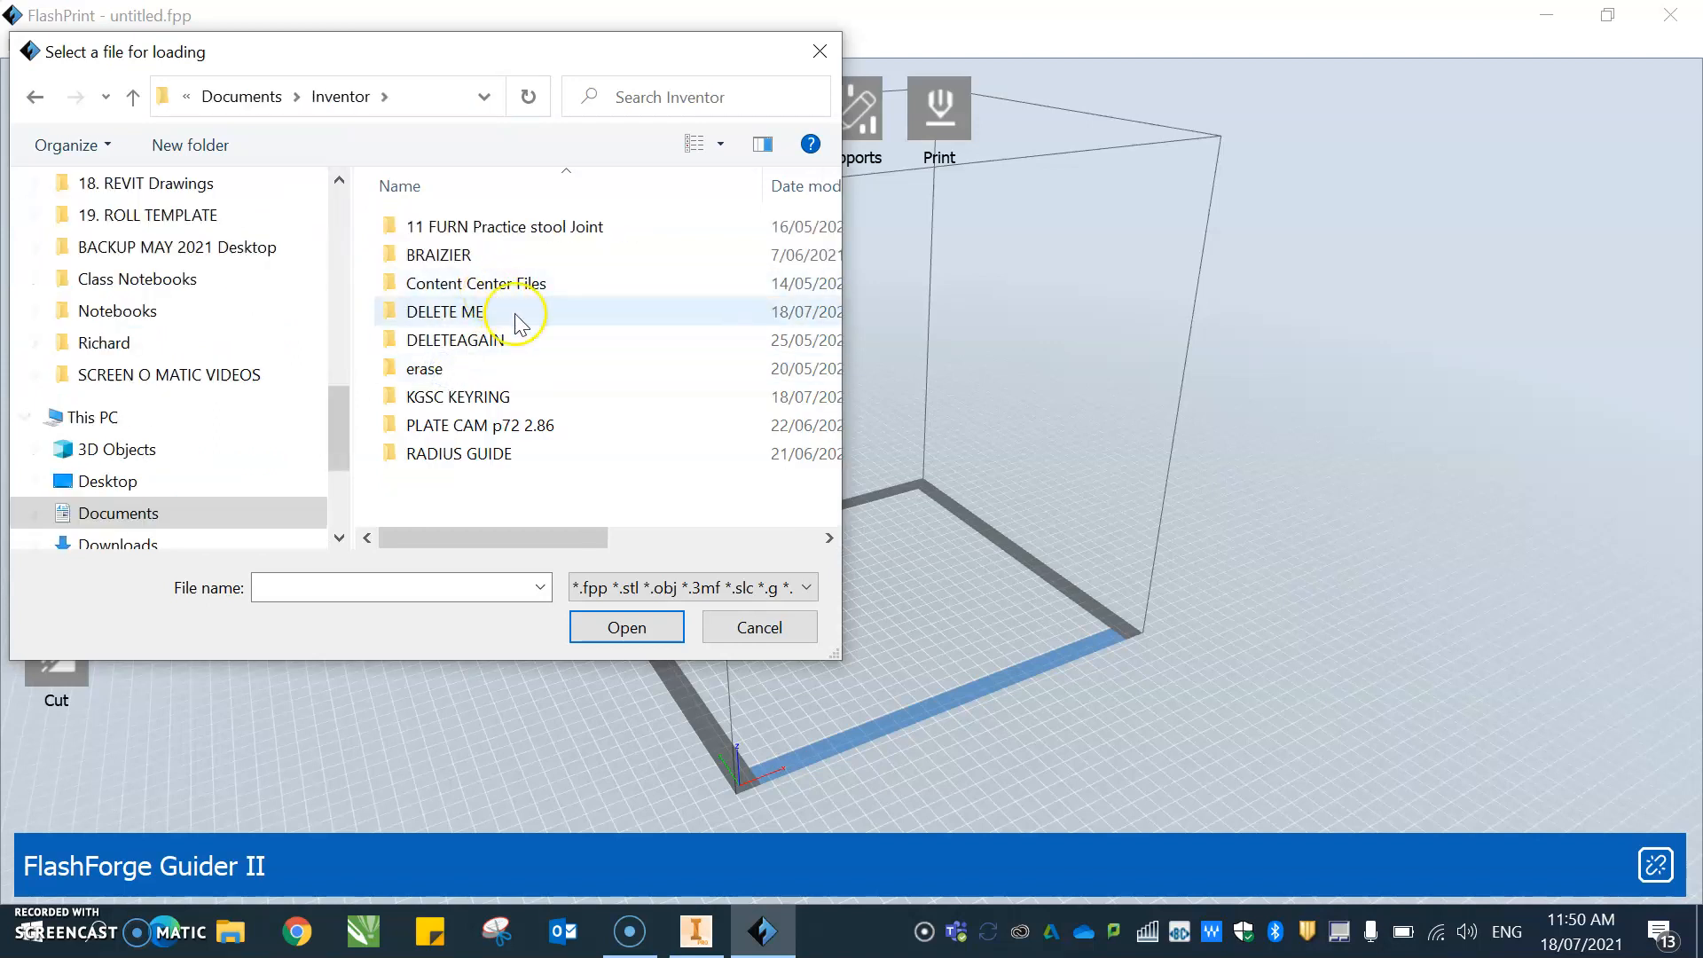
double_click(453, 396)
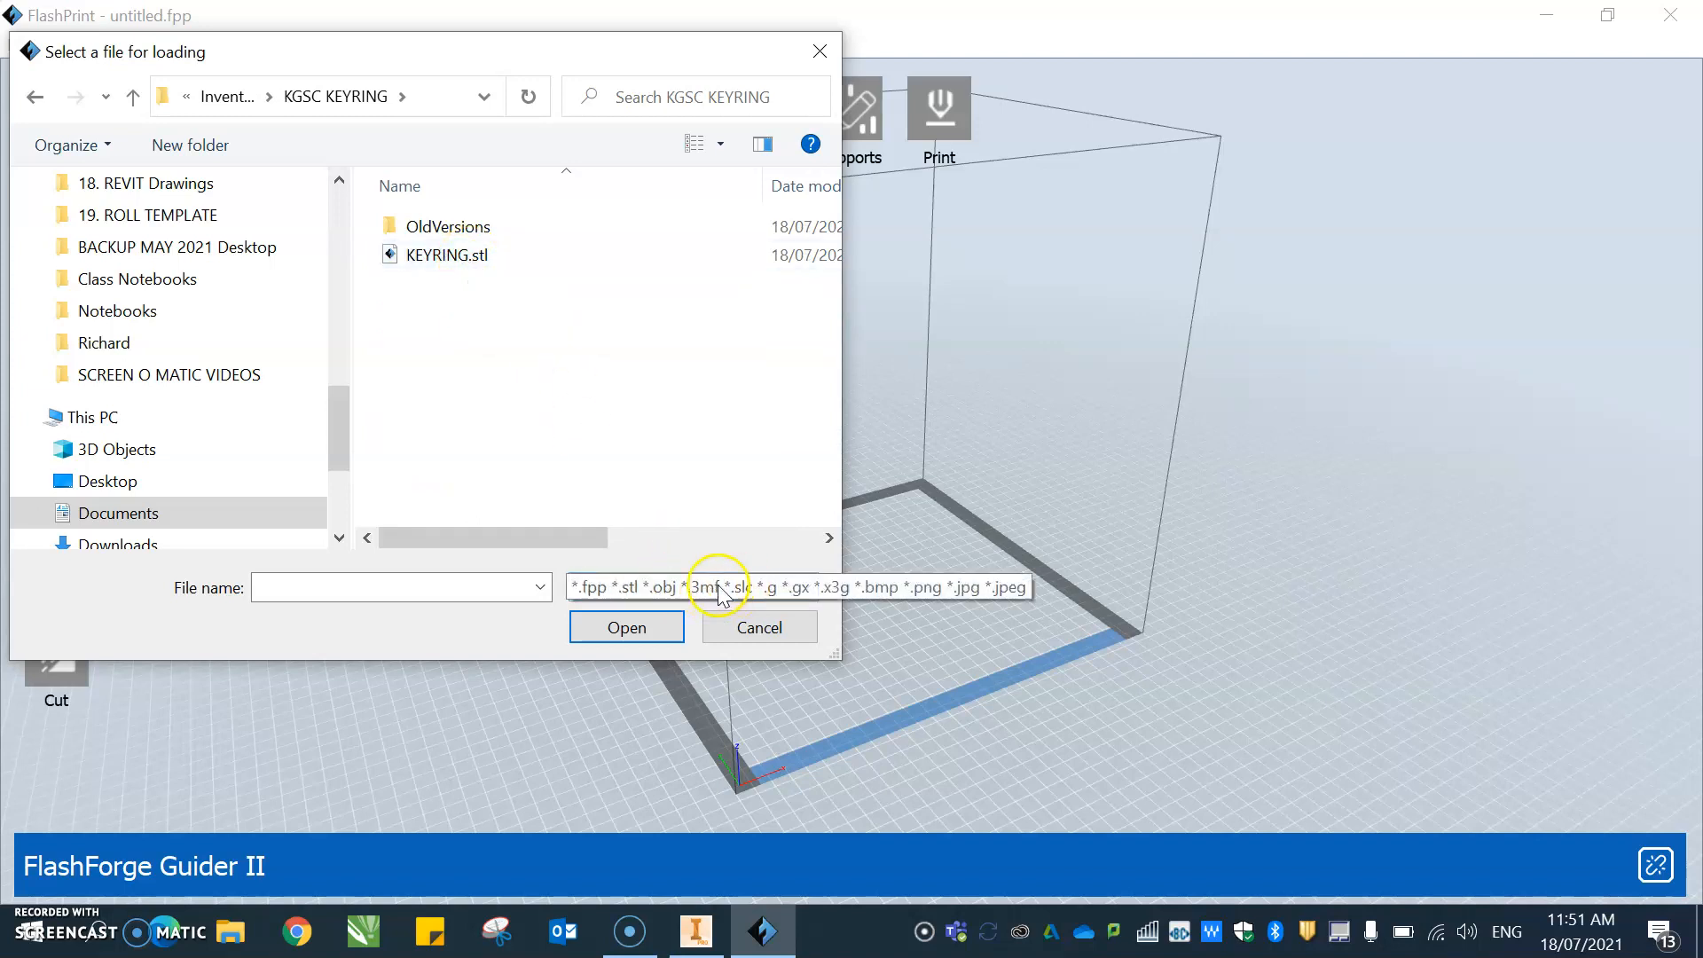
left_click(453, 261)
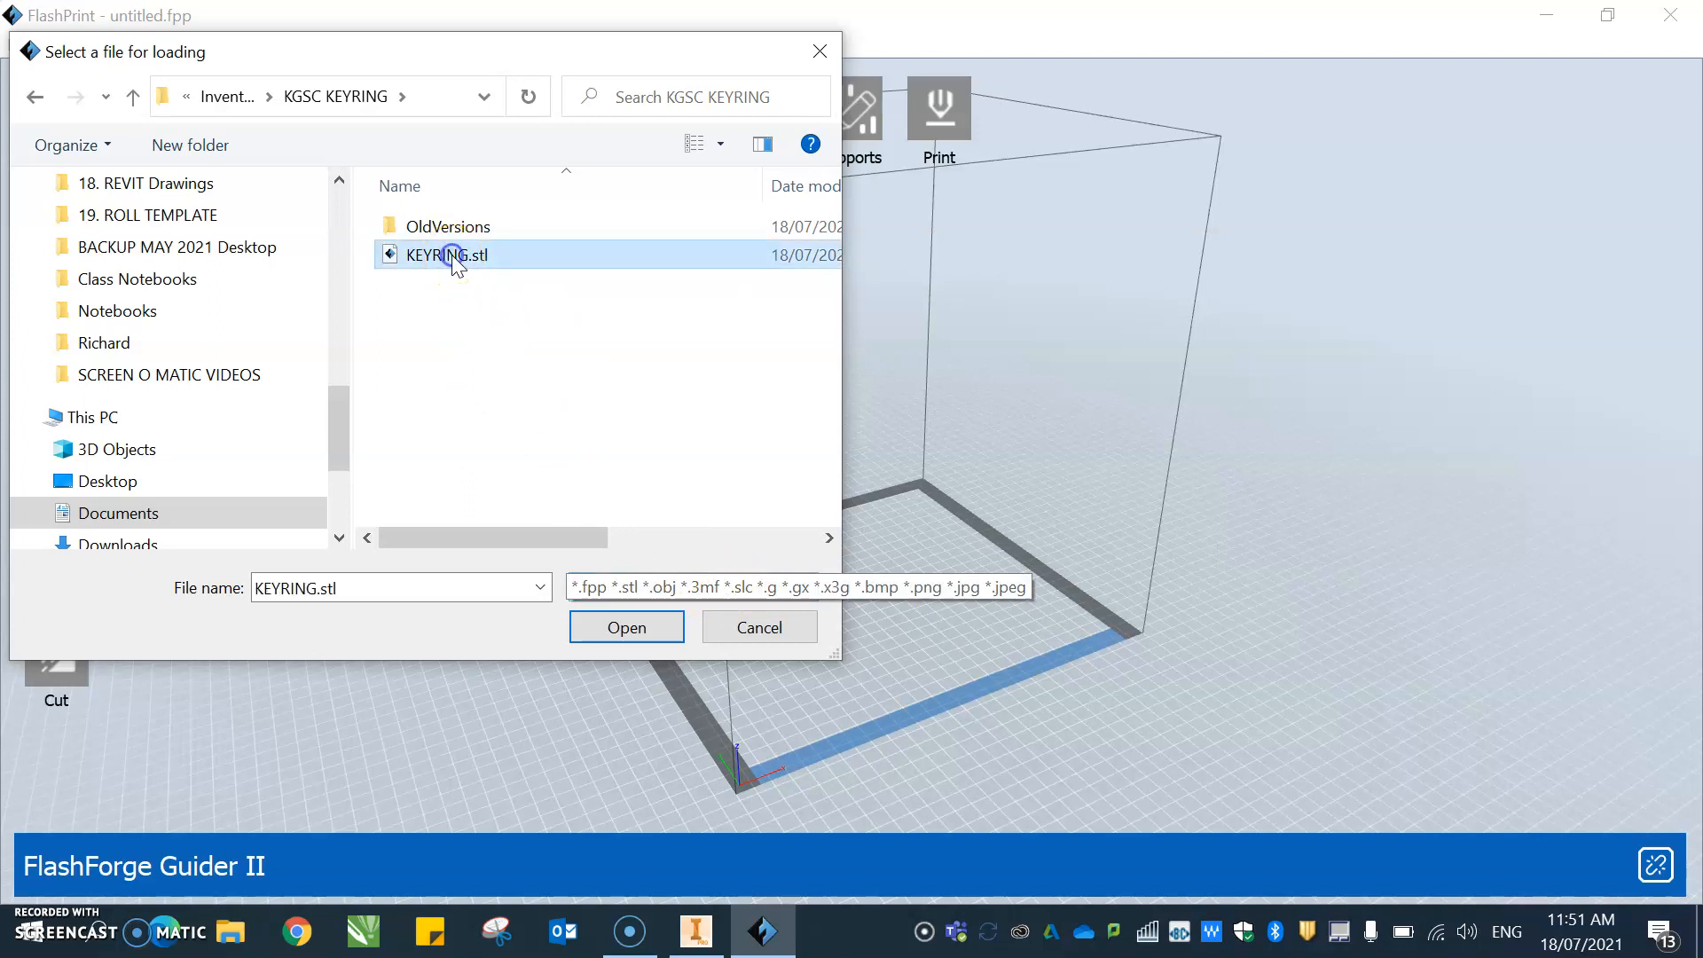
left_click(628, 626)
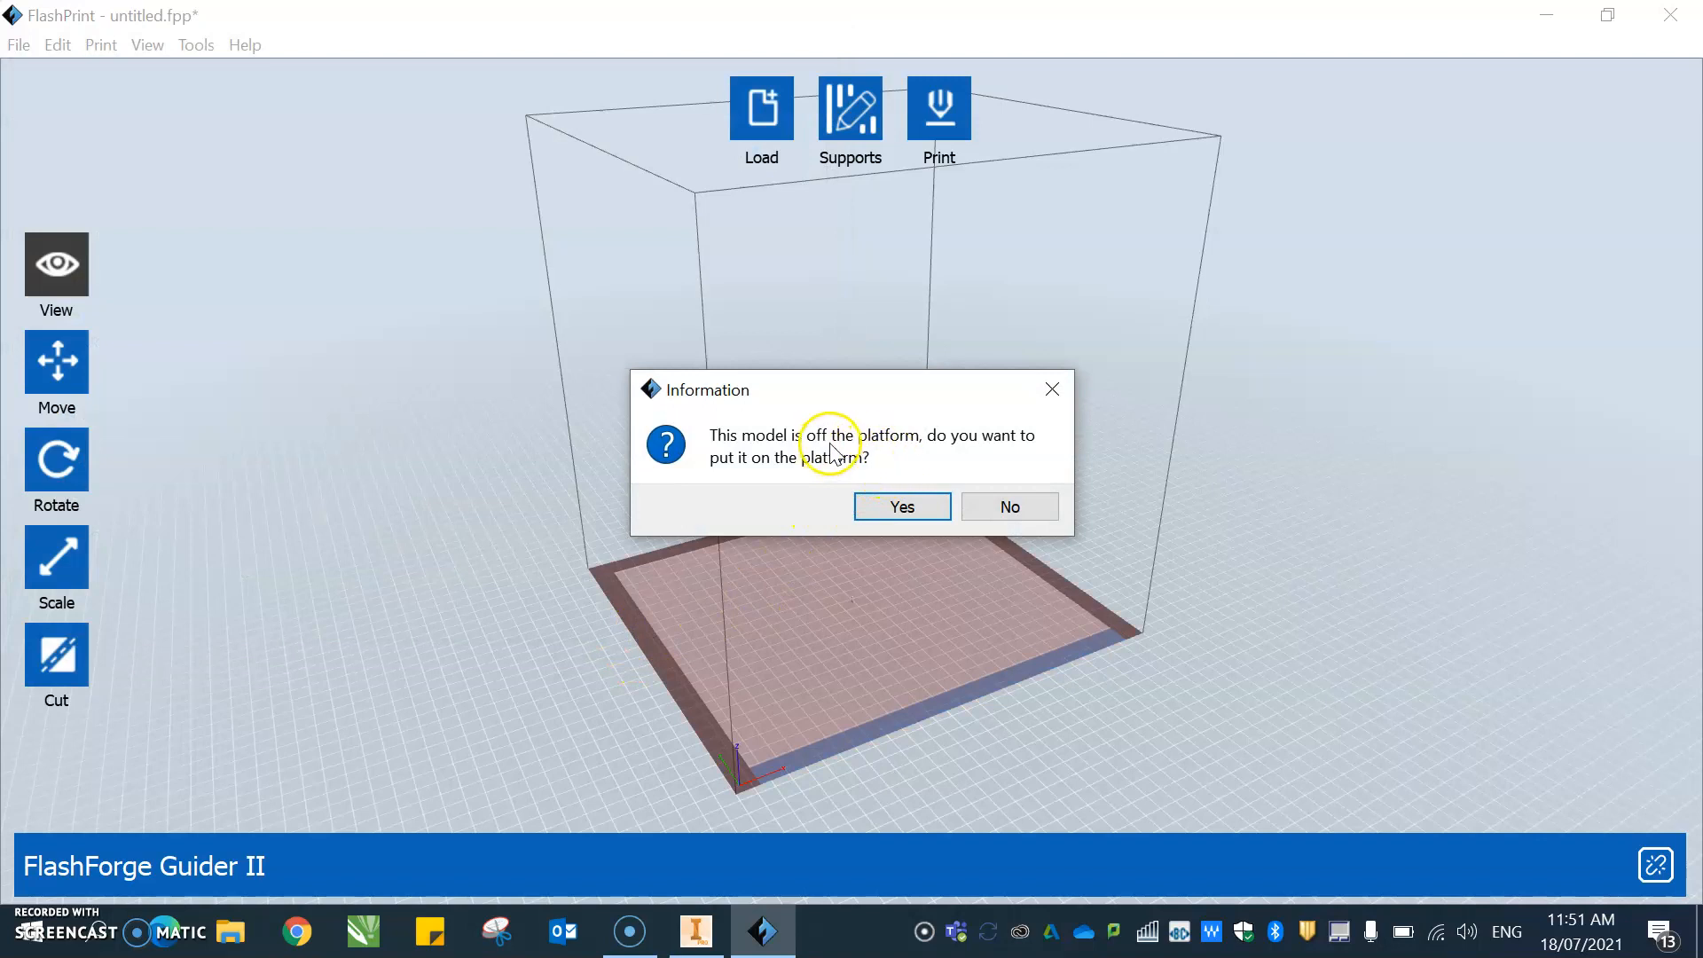
left_click(886, 506)
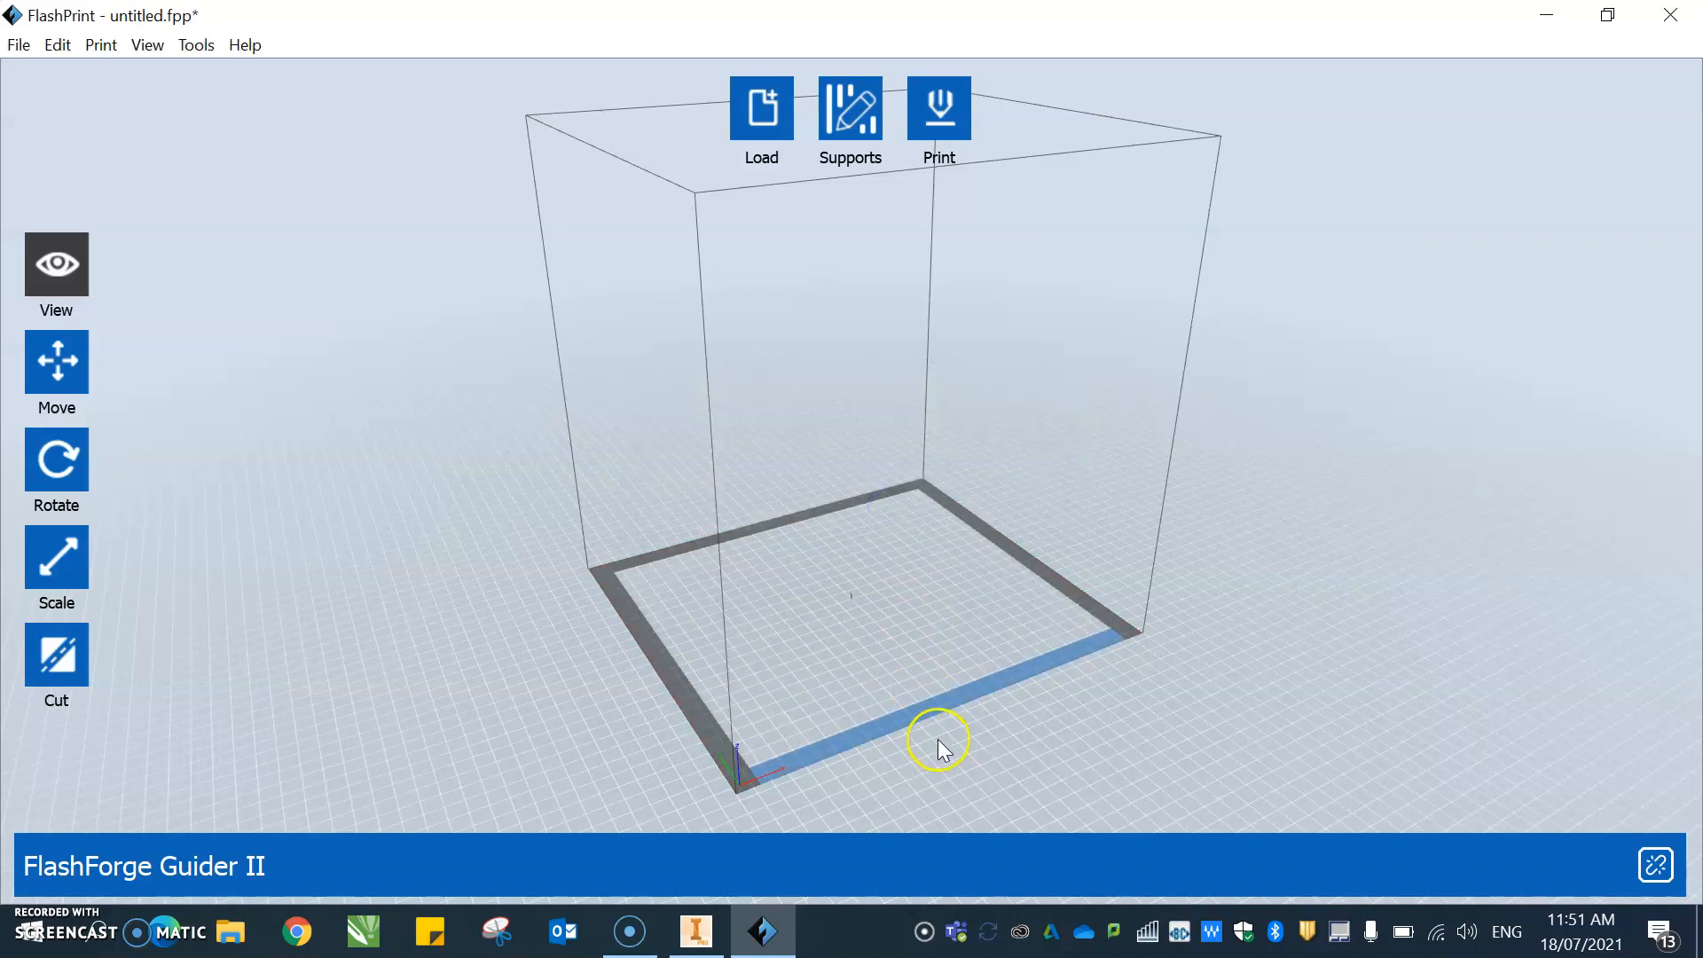
Scale the keyring model to 1000% with Uniform Scaling kept on.
scroll(851, 634, "up", 5)
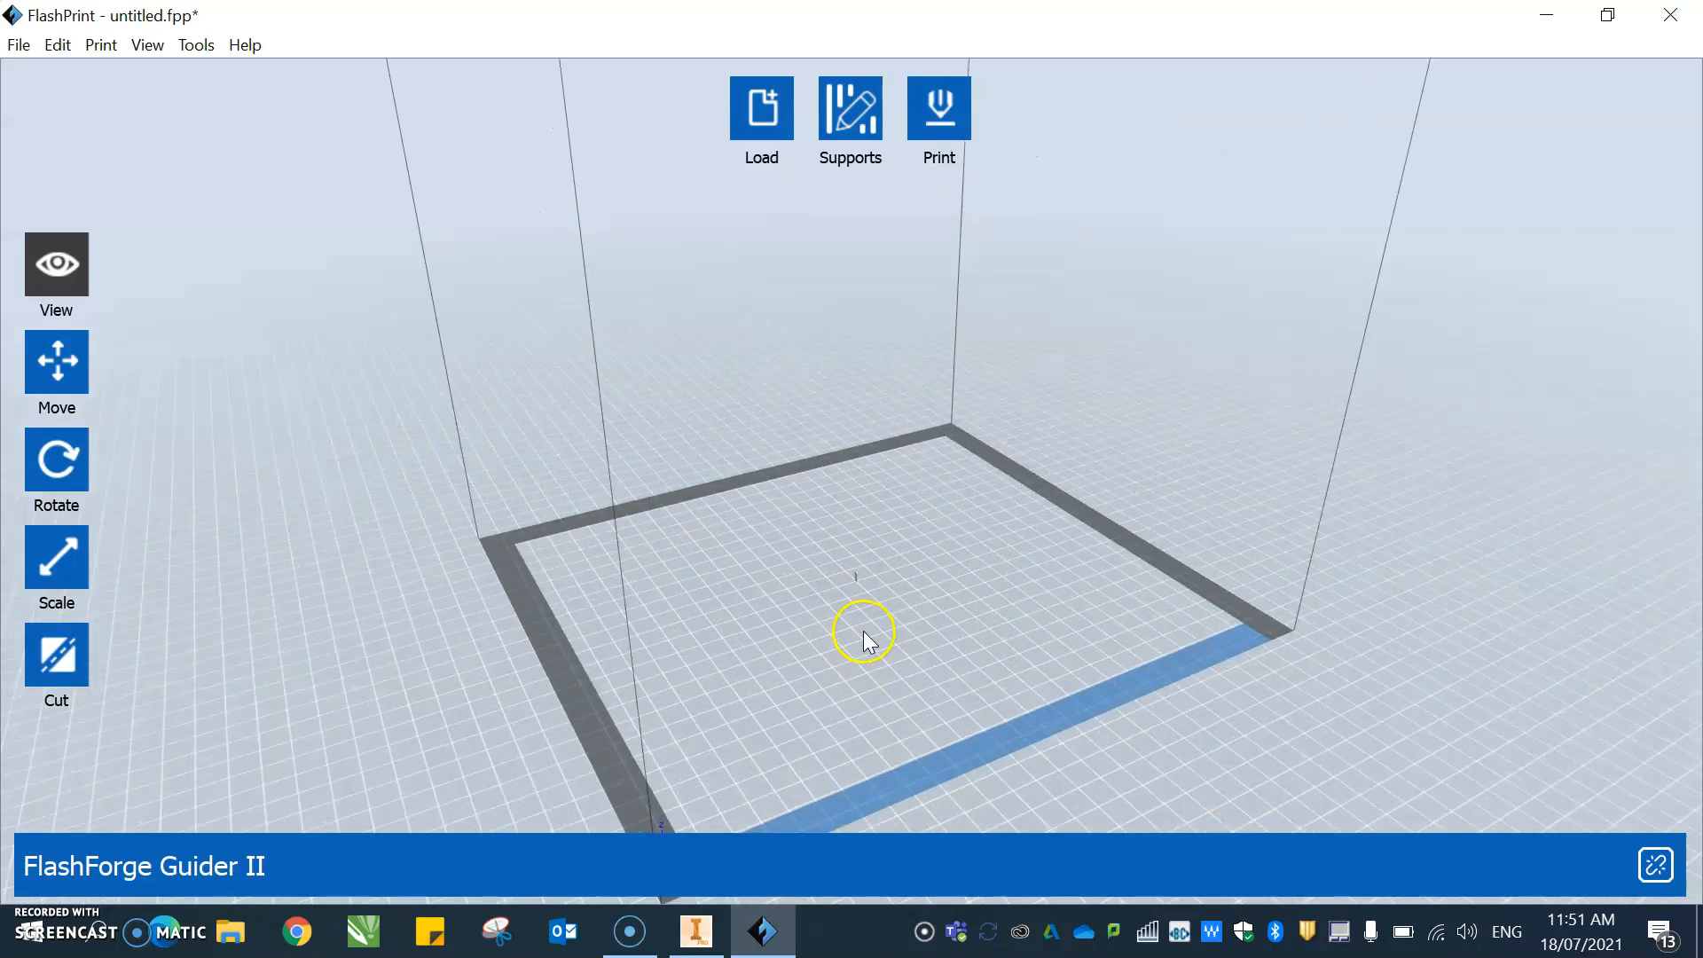
scroll(871, 626, "up", 3)
left_click(855, 584)
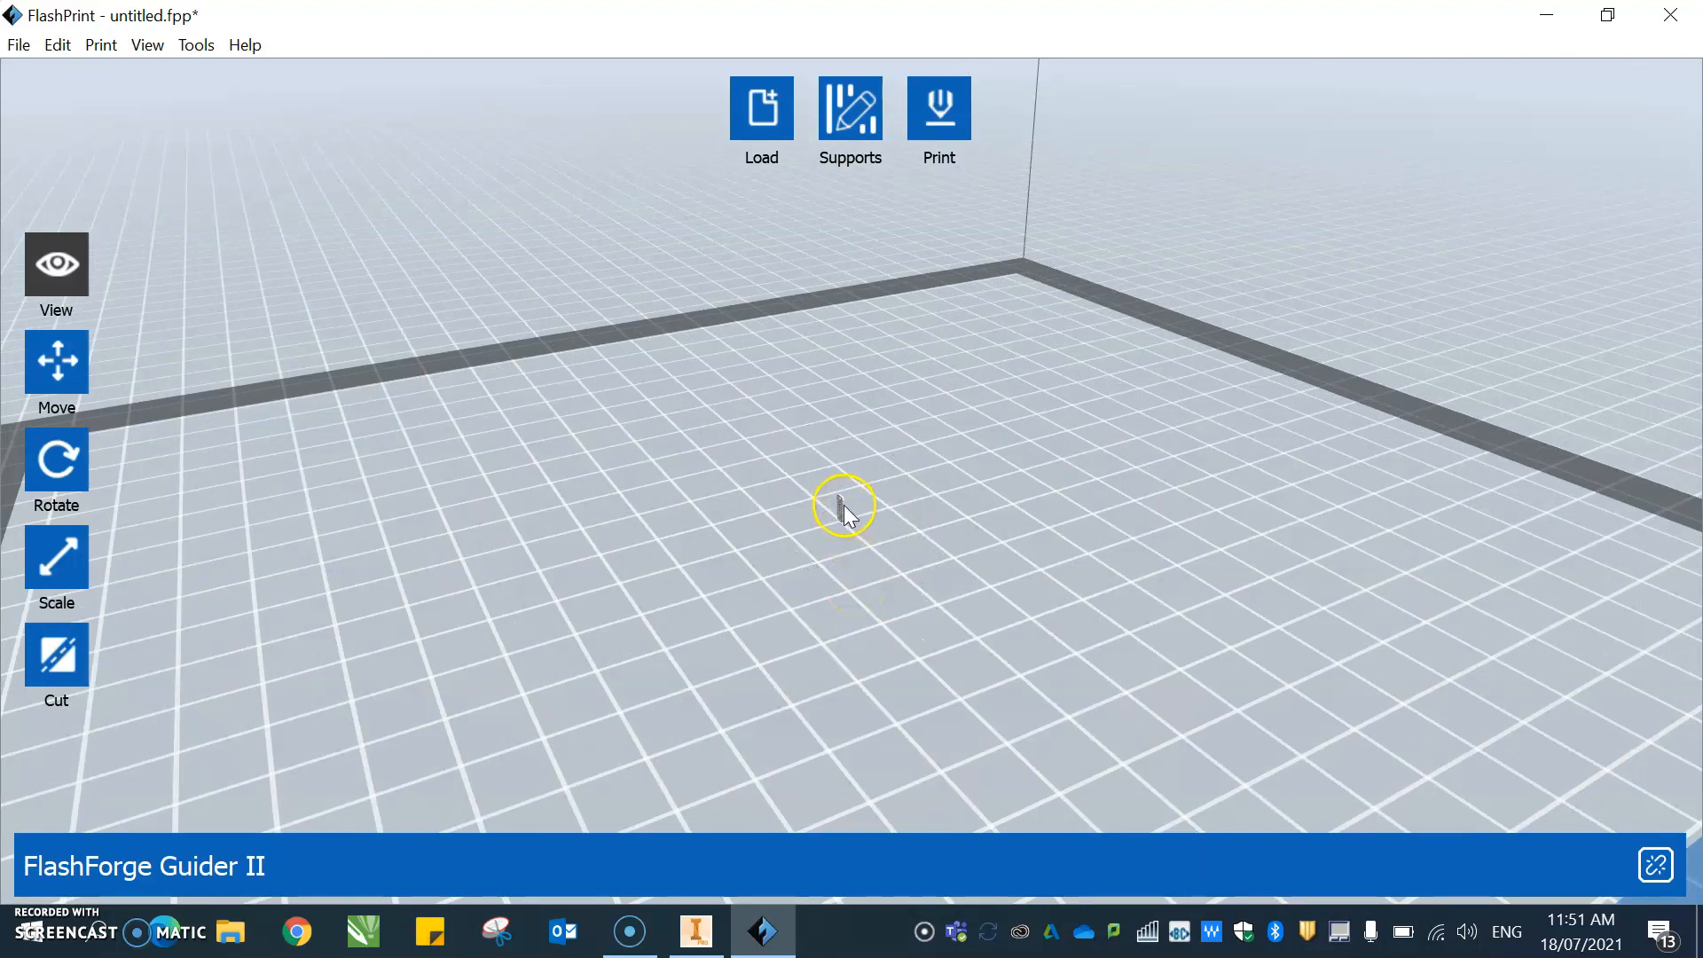
scroll(844, 515, "down", 5)
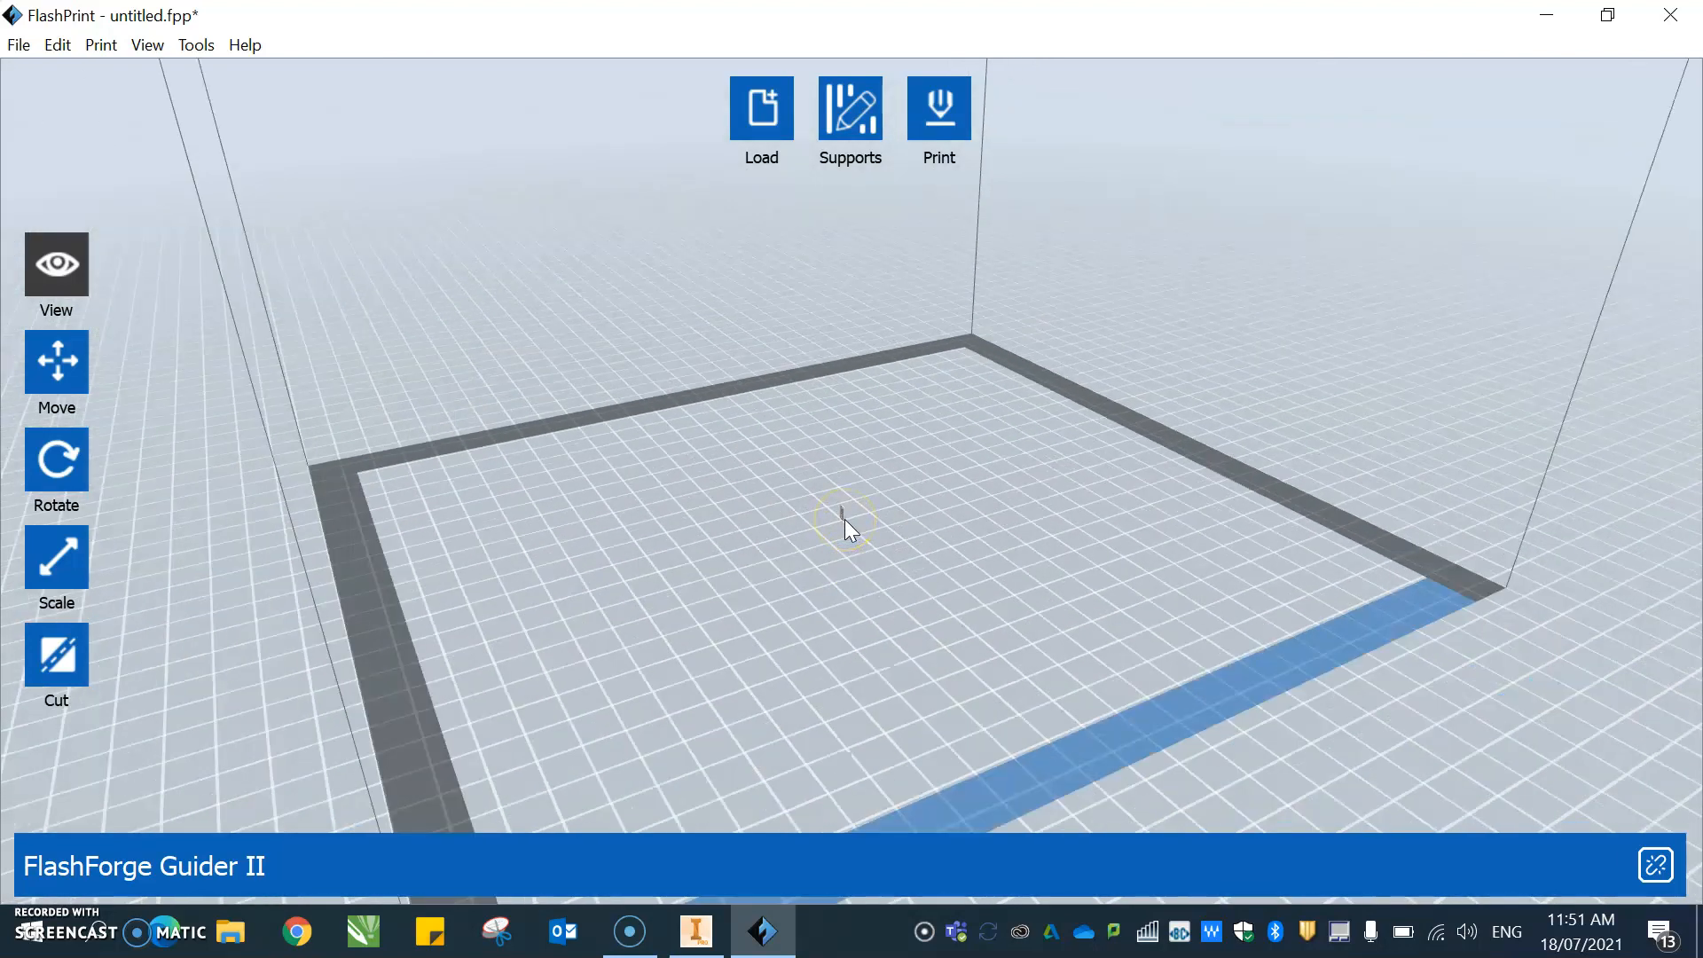
left_click(78, 573)
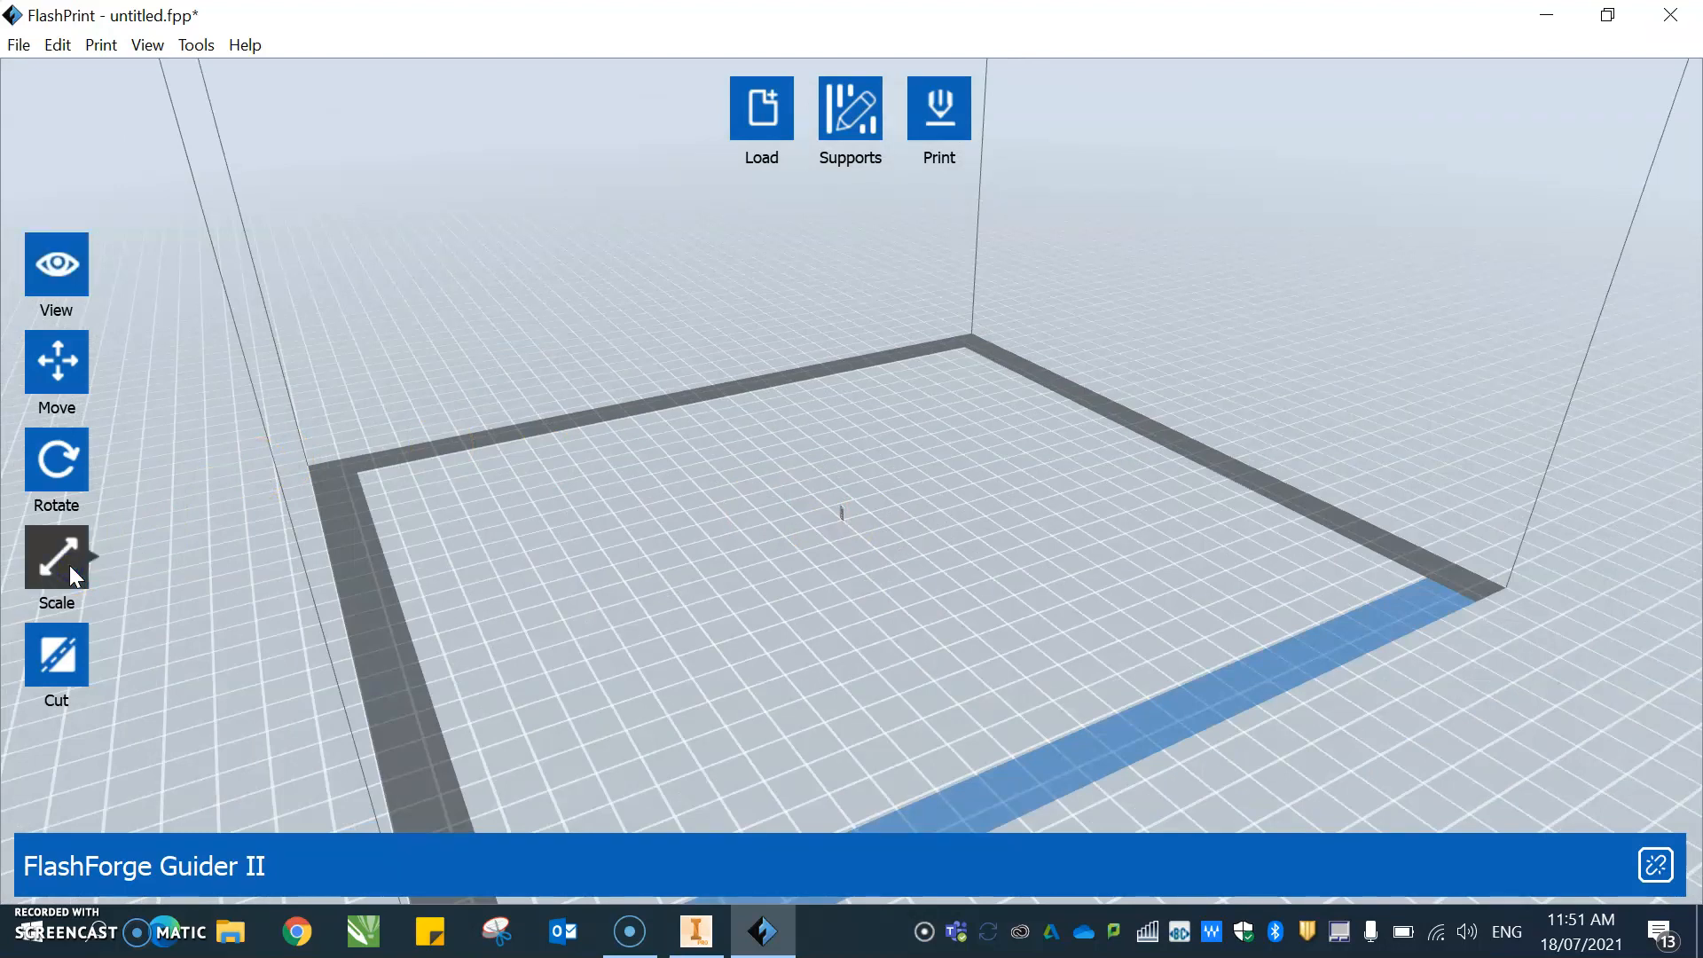
left_click(76, 575)
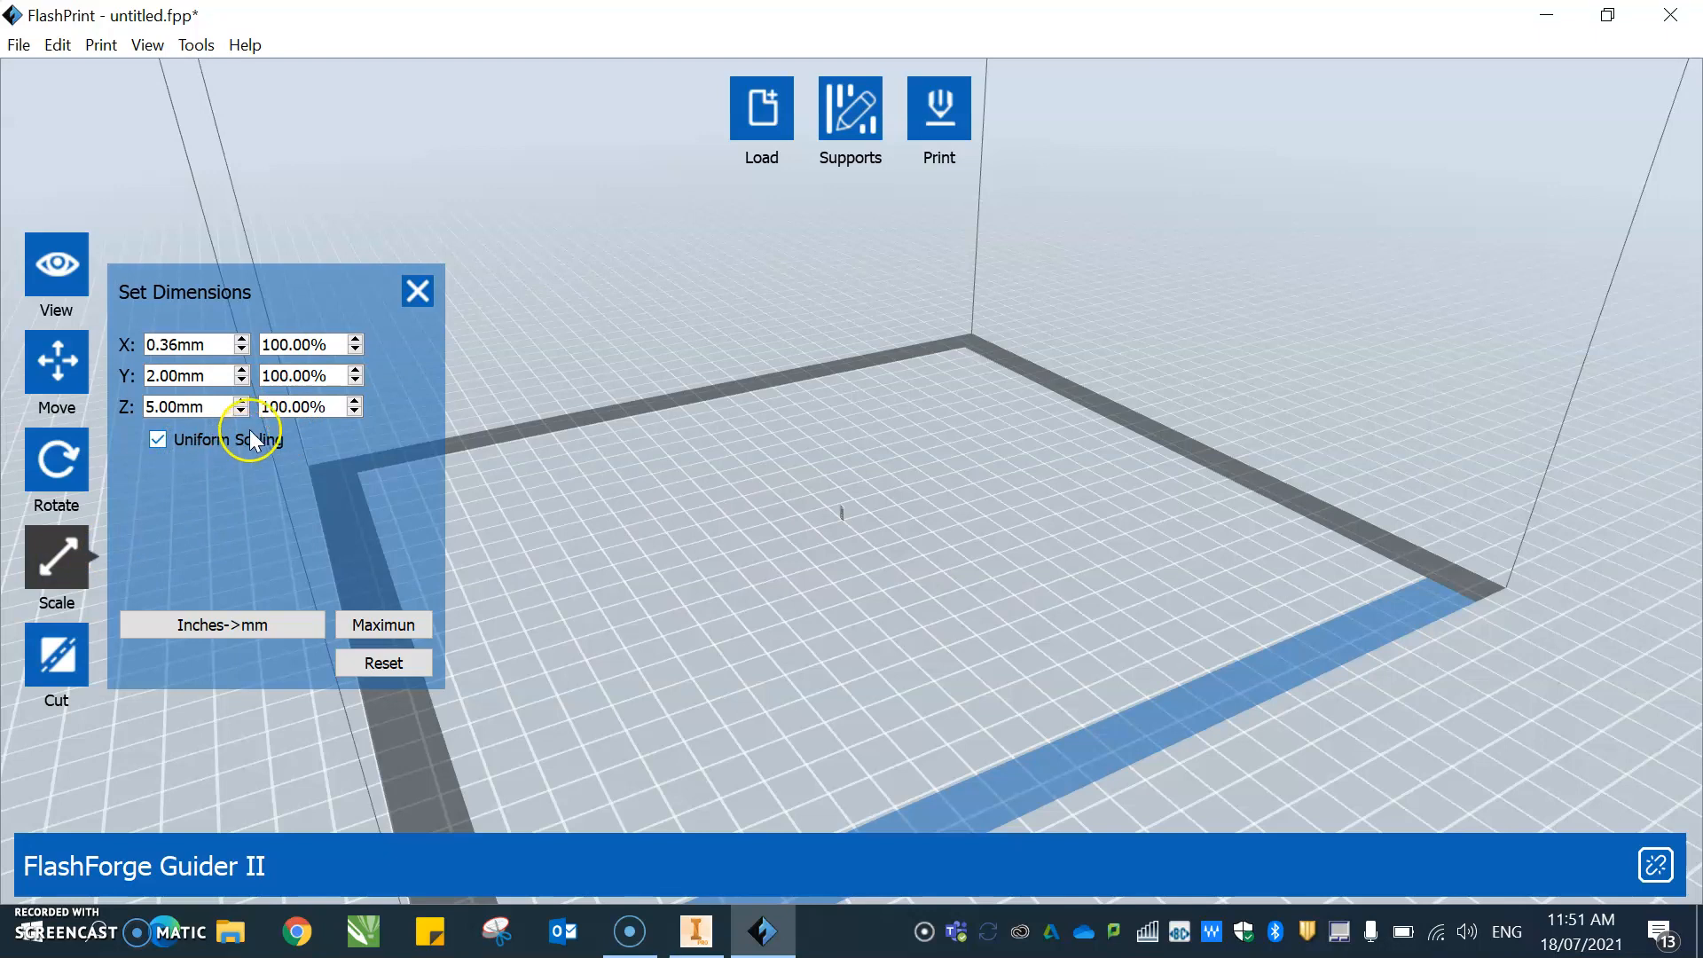
left_click(283, 406)
left_click(288, 405)
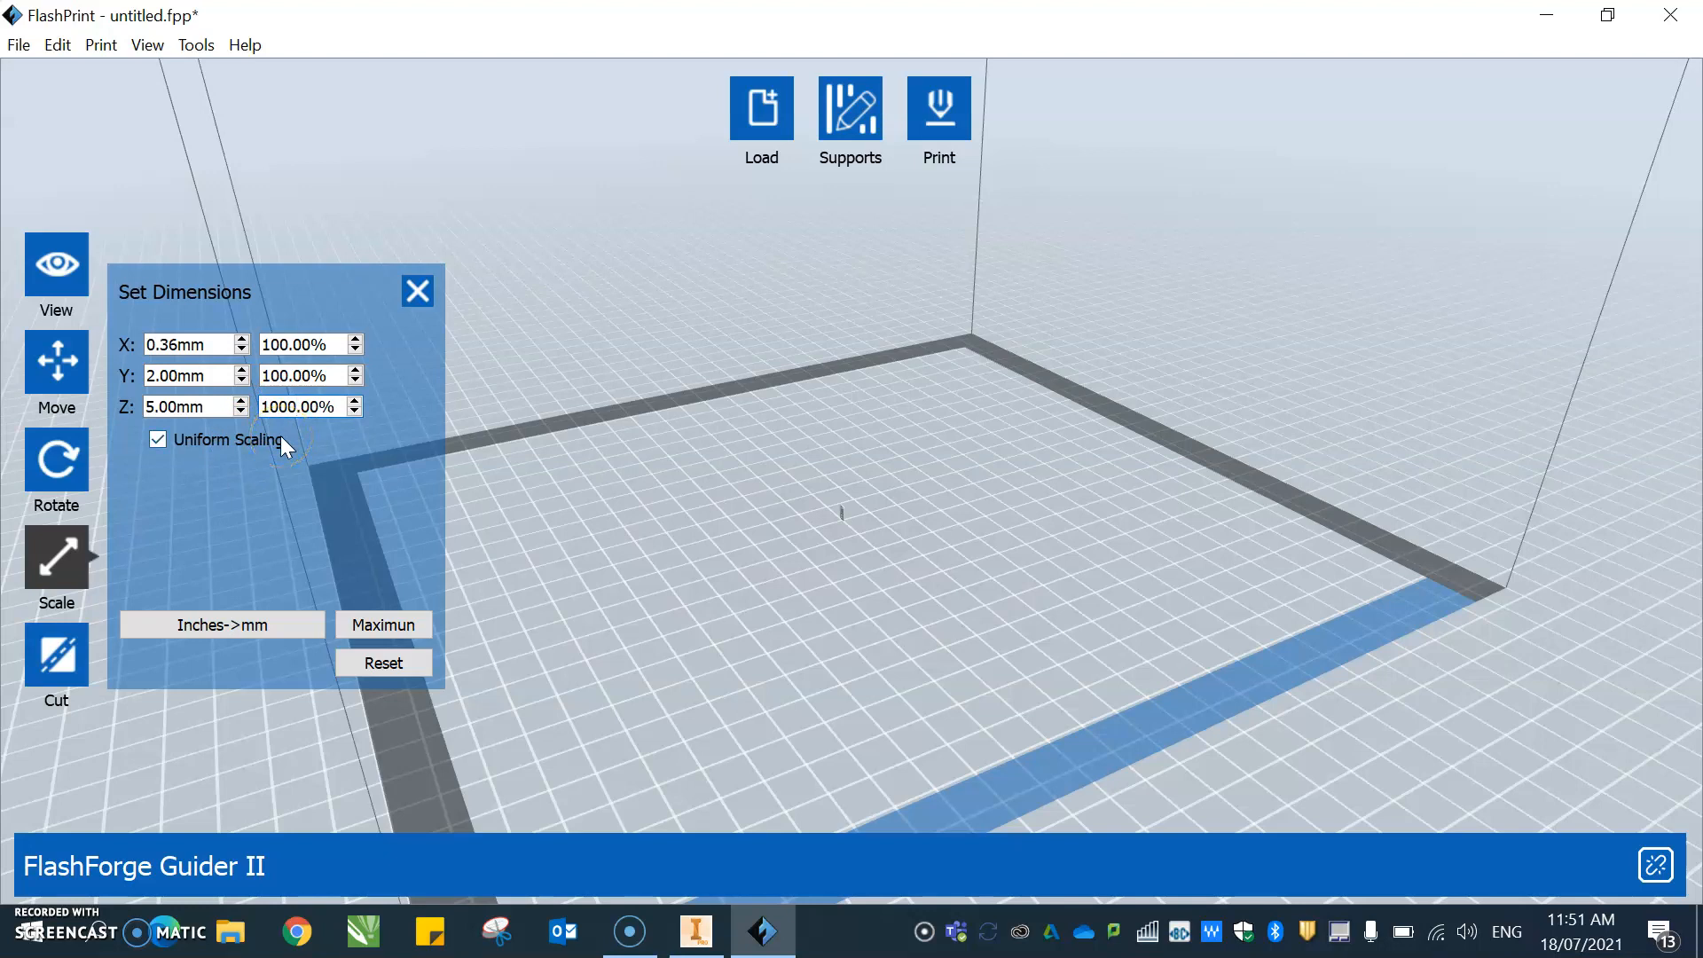
left_click(315, 377)
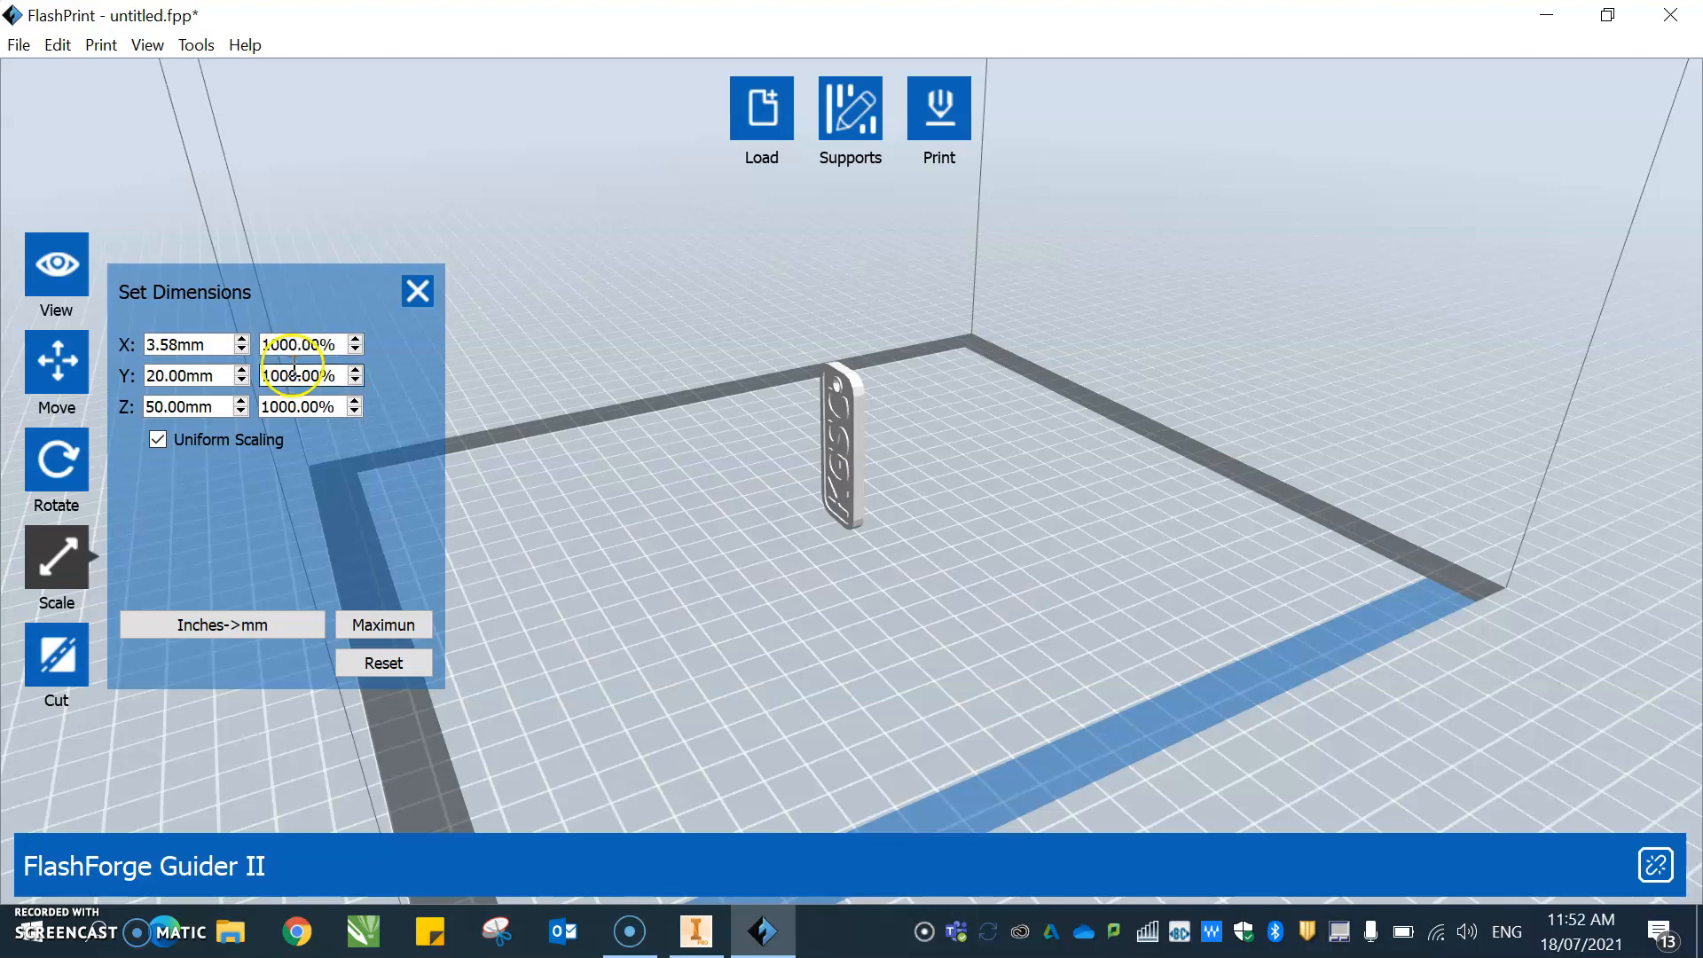
left_click(418, 291)
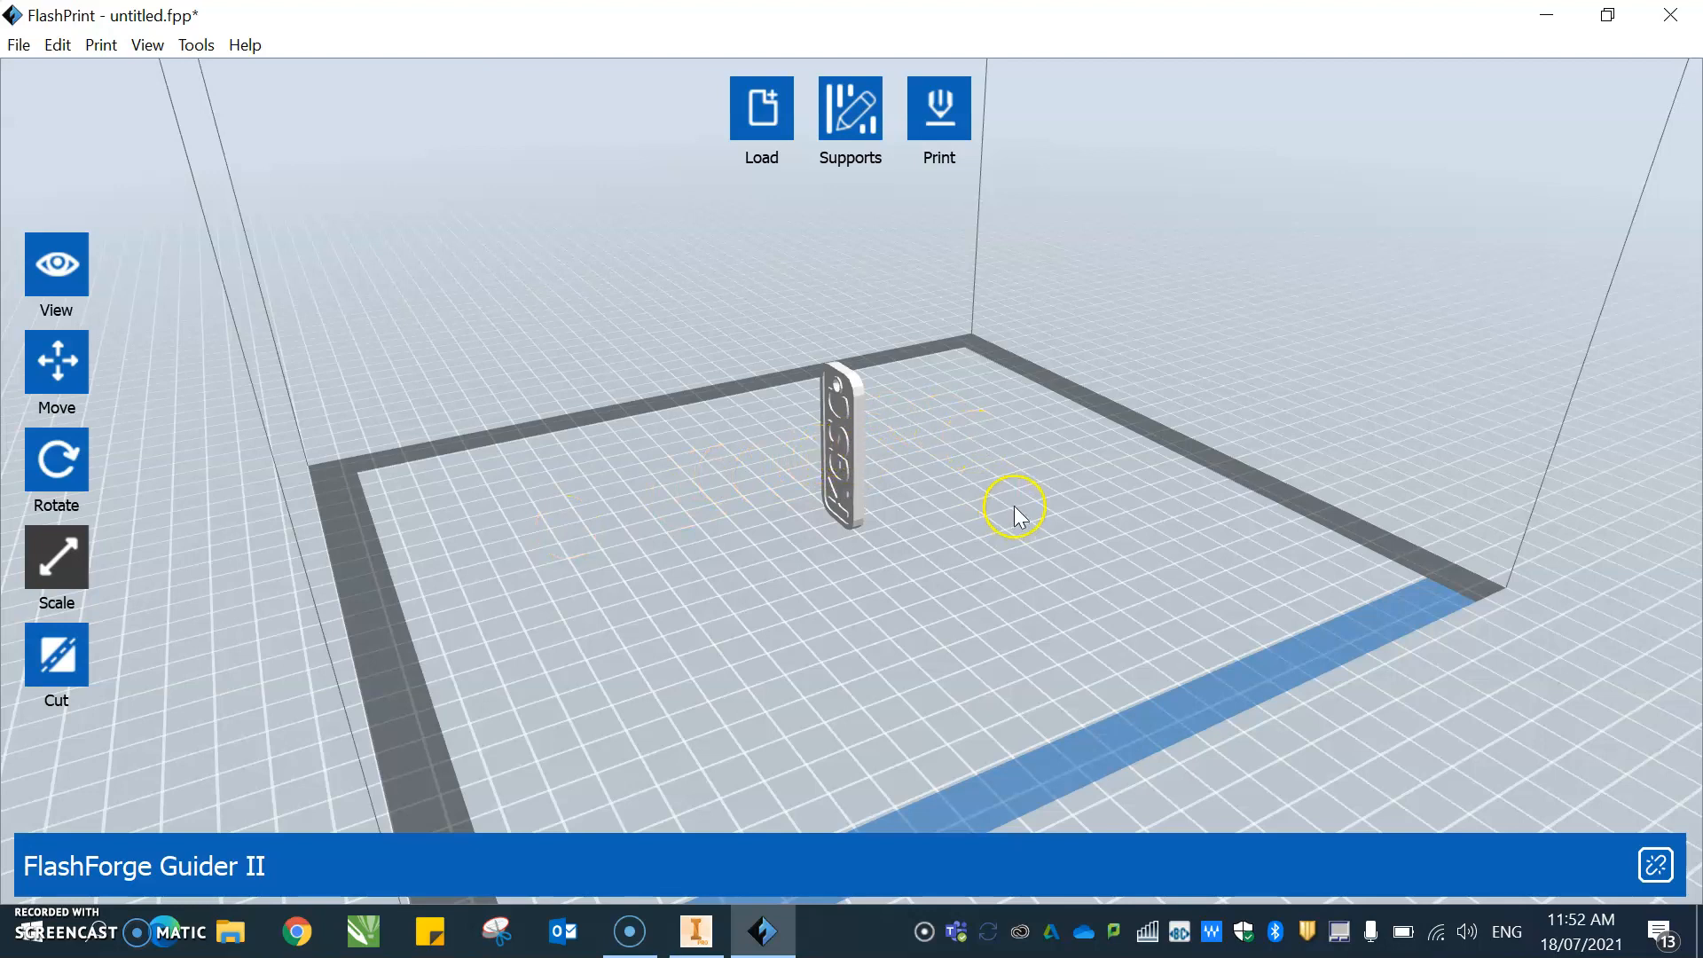
Rotate the keyring about X in +90° increments and +90° about Y to lay it flat, with Surface to Platform enabled.
left_click(60, 459)
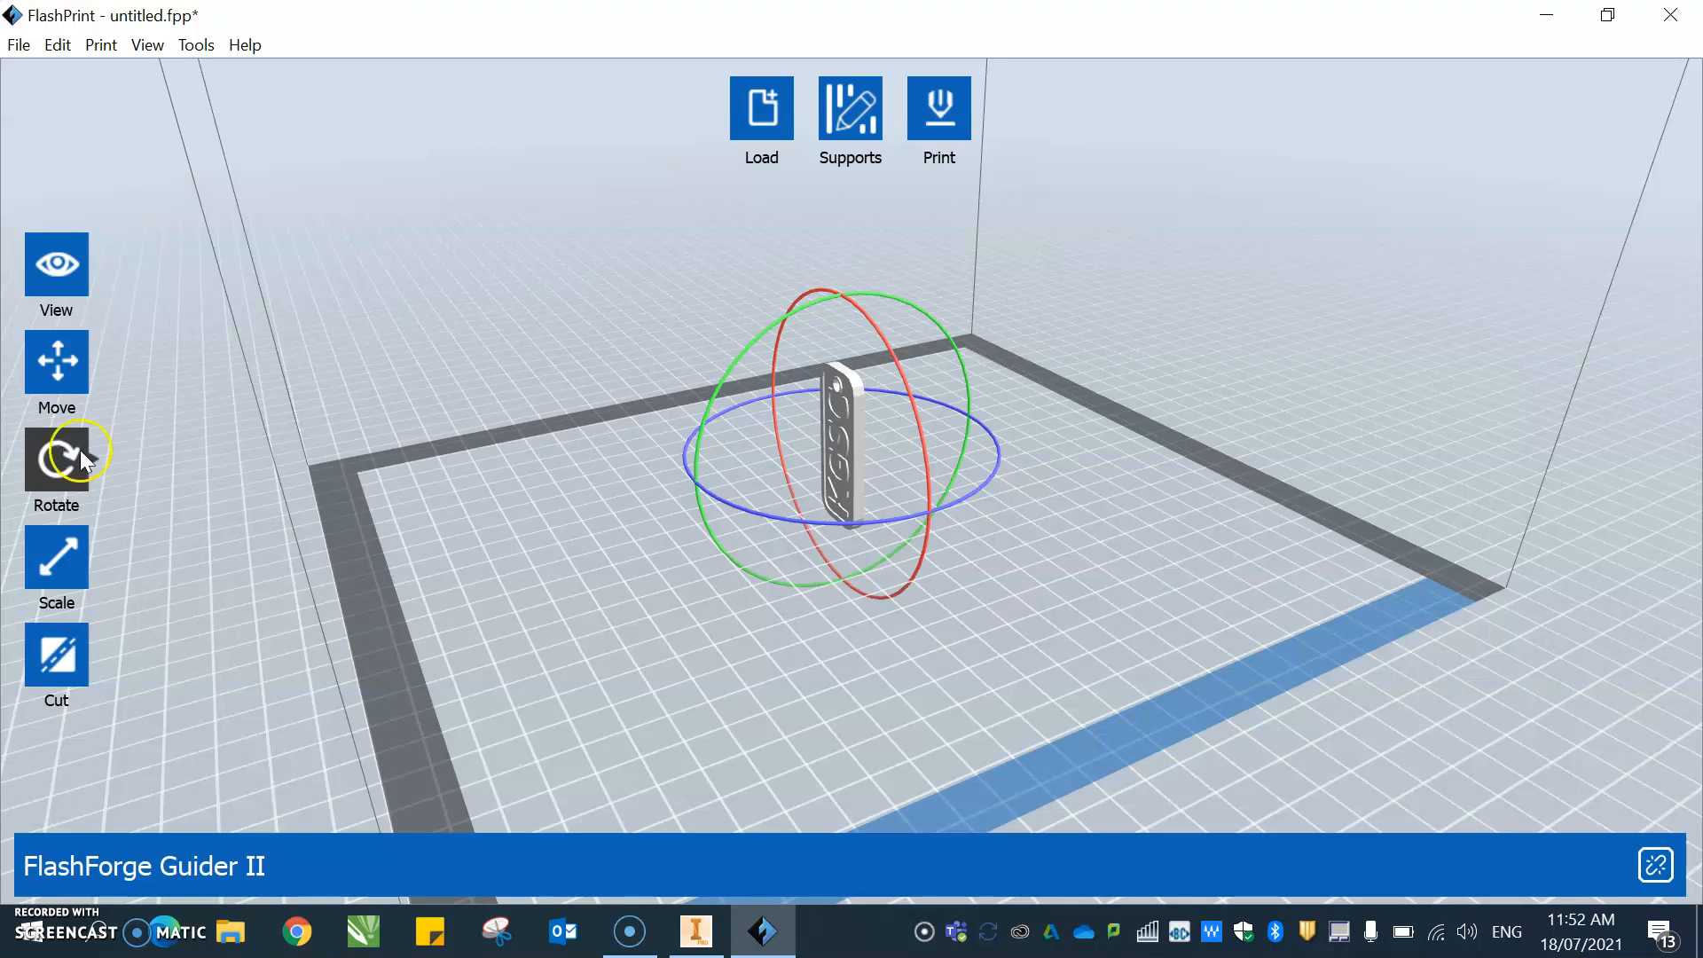
left_click(94, 458)
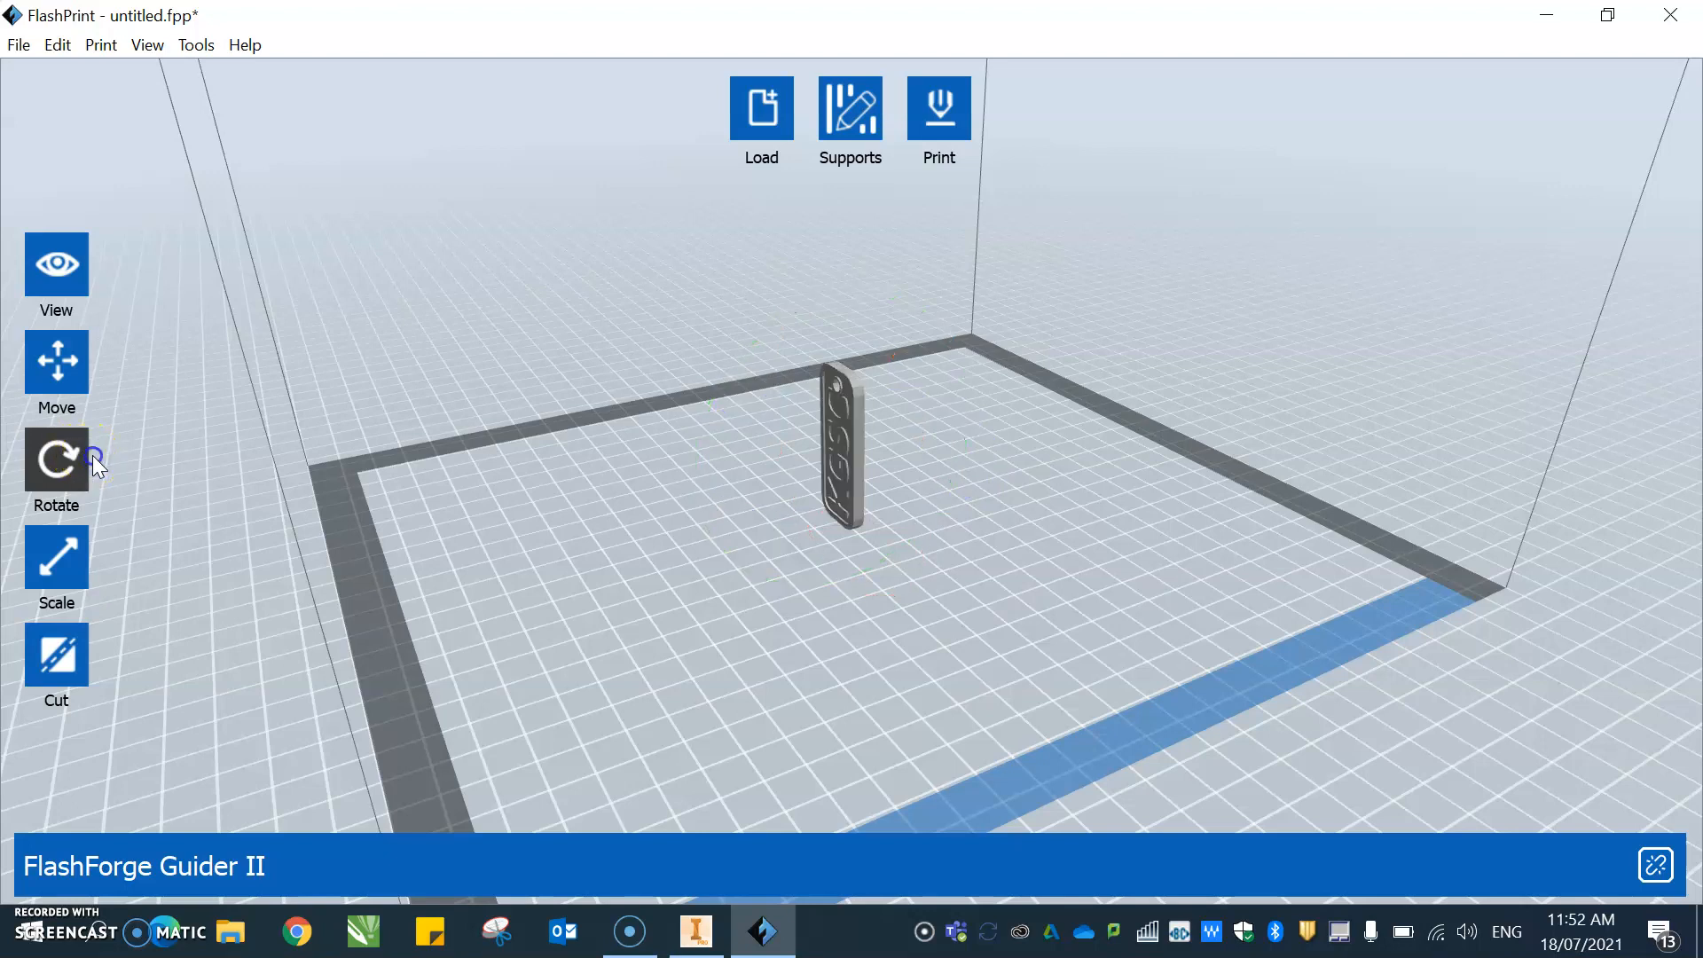
left_click(81, 456)
left_click(83, 454)
left_click(84, 454)
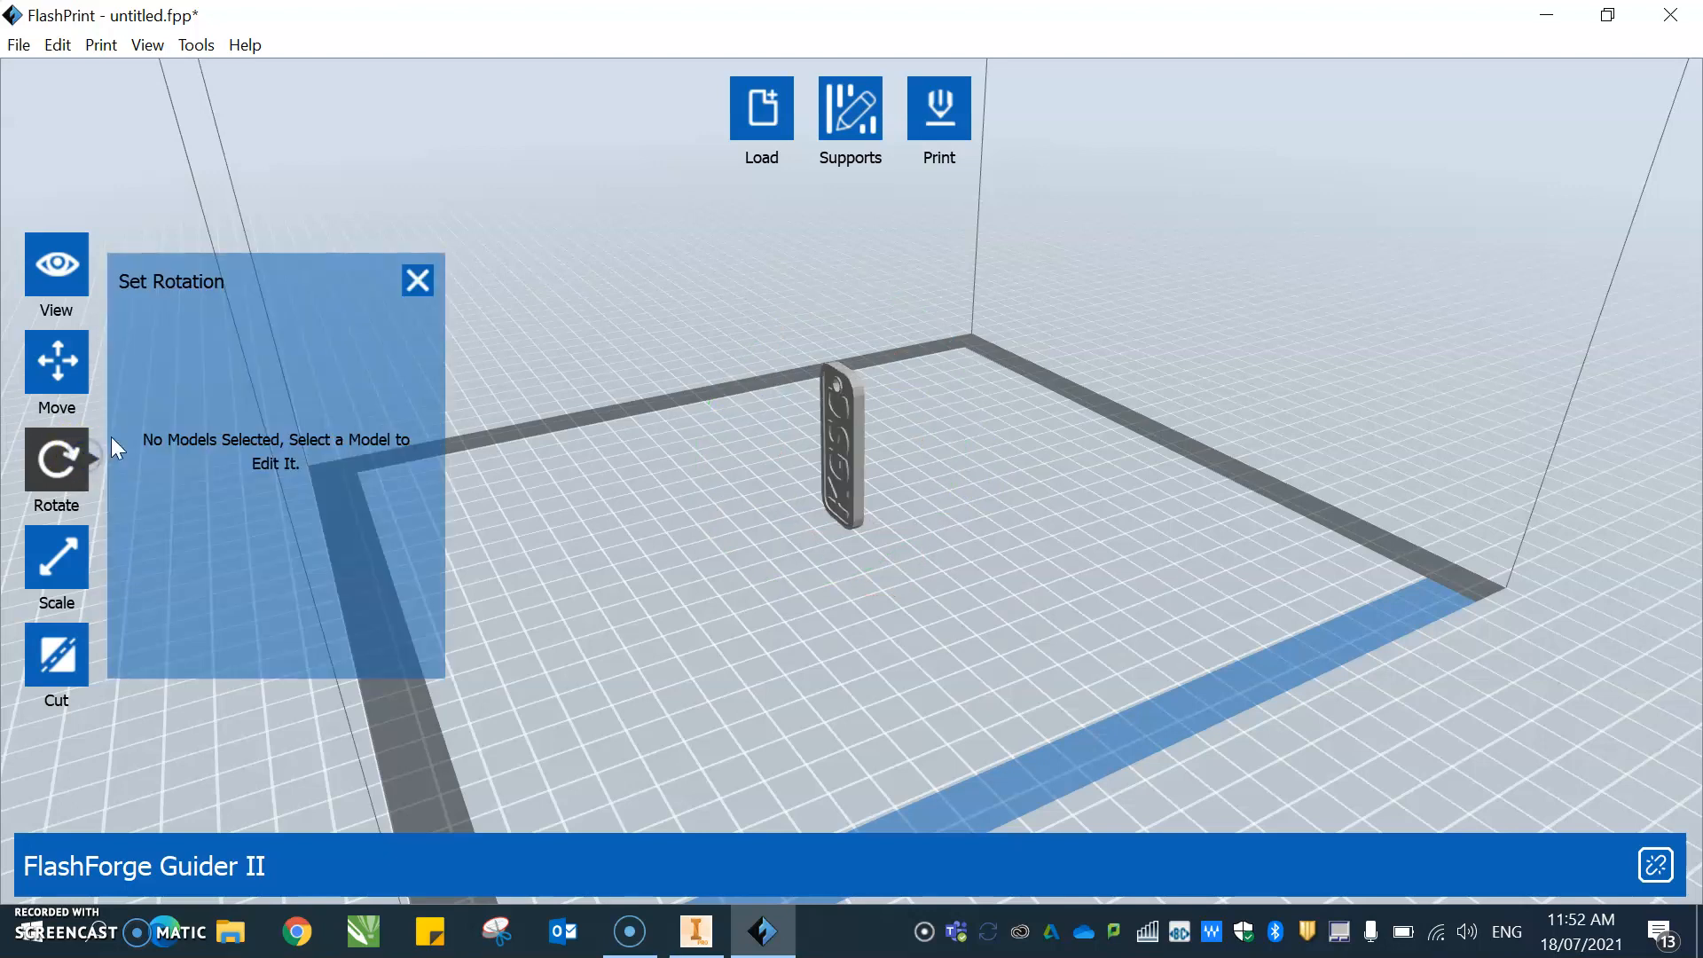
left_click(843, 433)
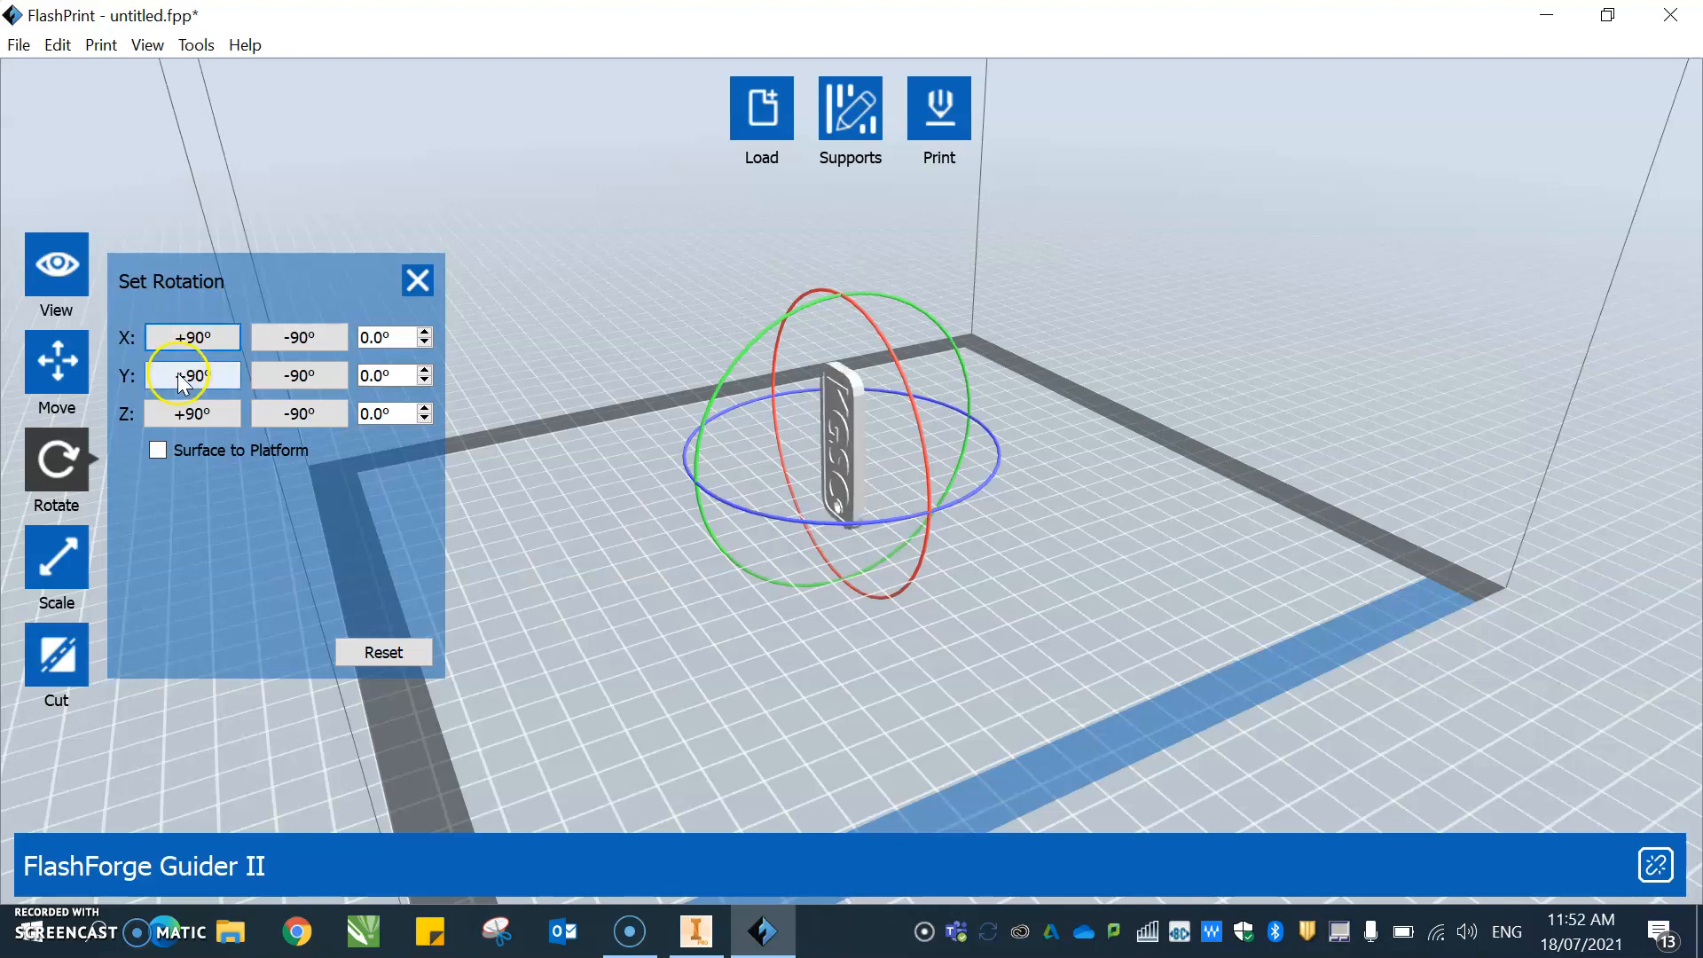
left_click(182, 376)
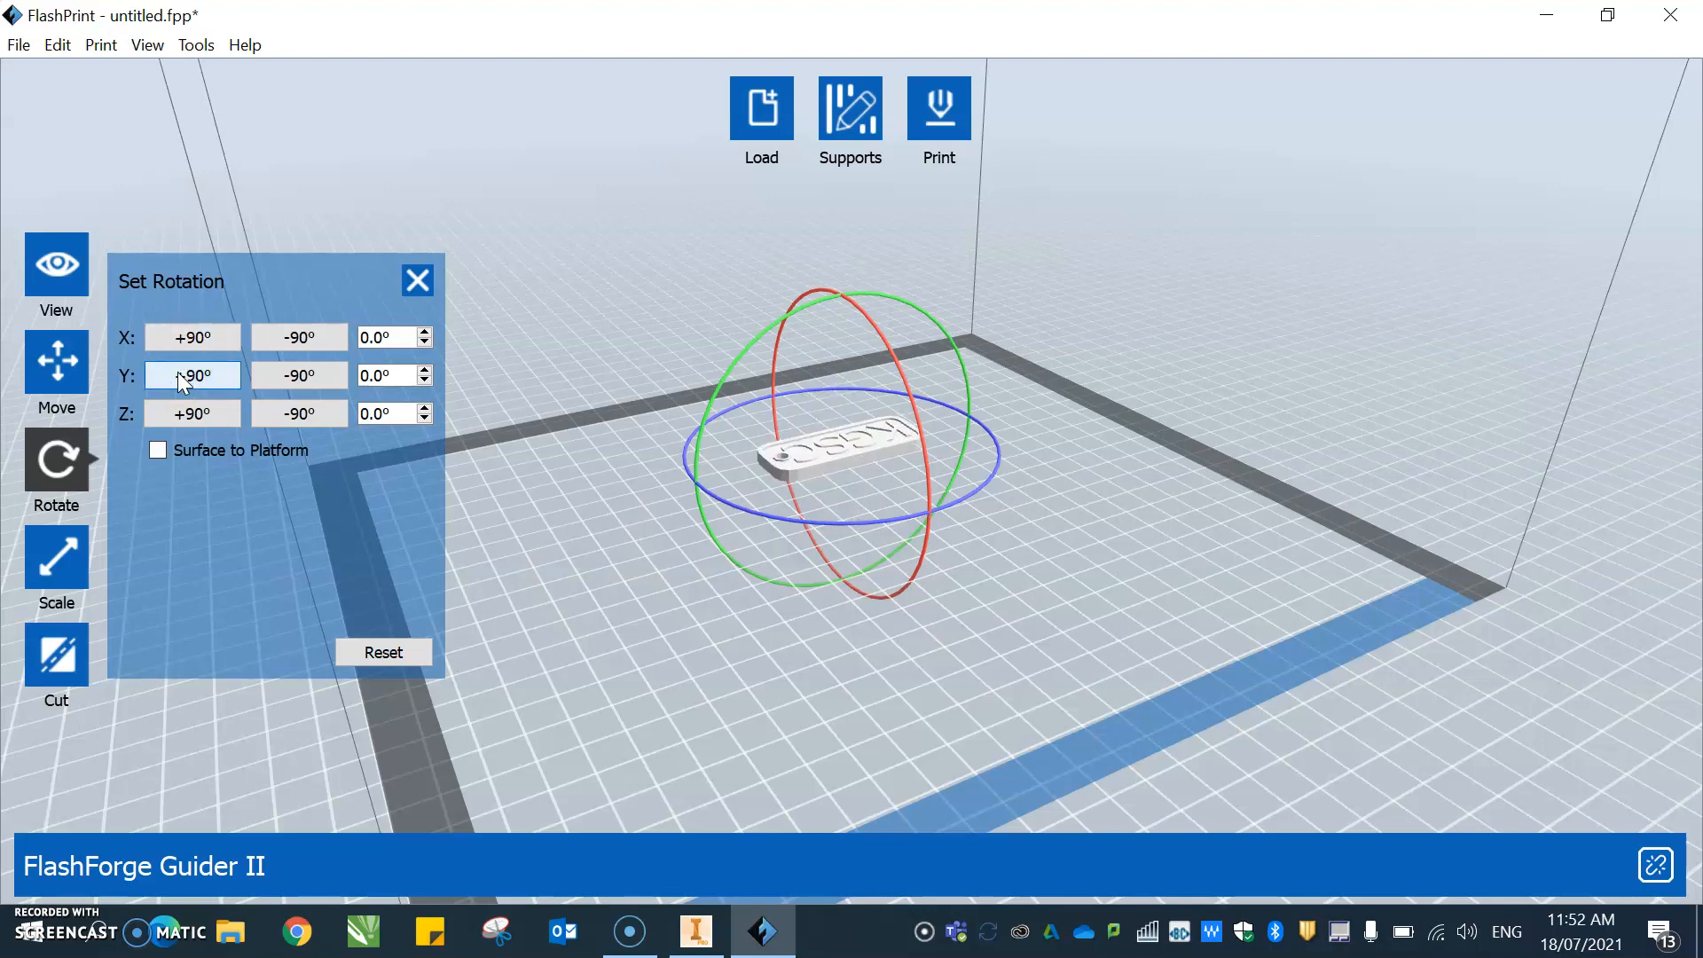
left_click(159, 451)
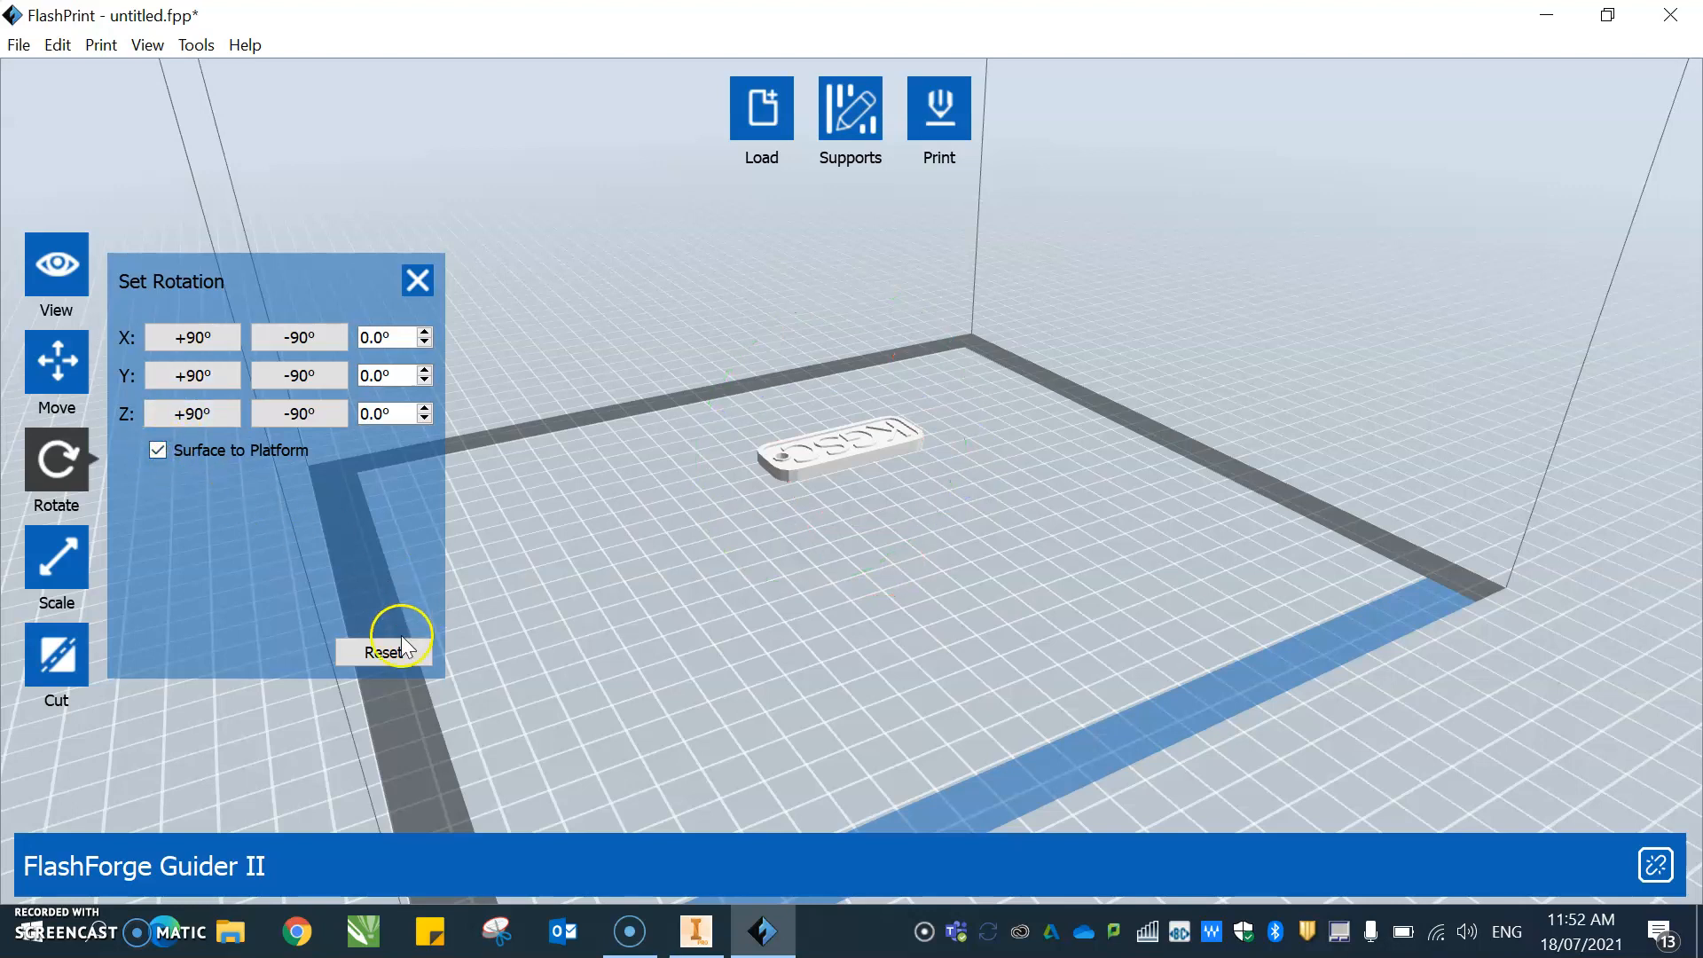
left_click(418, 279)
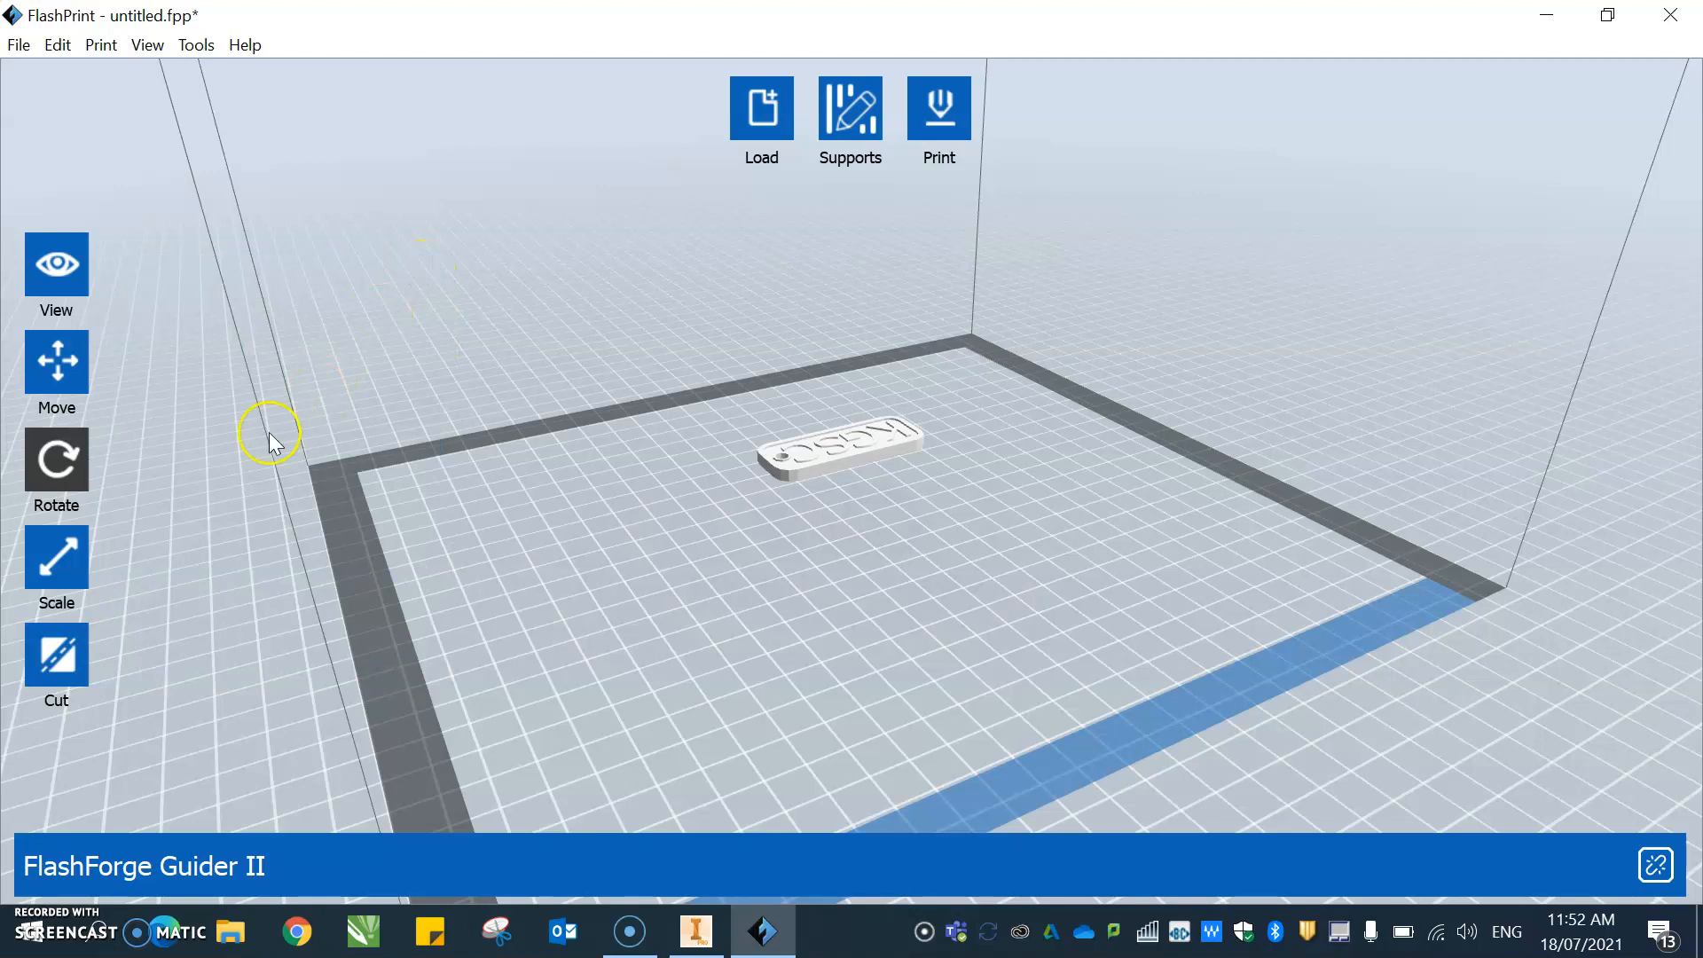
Set the keyring's Z position to 0 mm and place it on the platform.
left_click(88, 360)
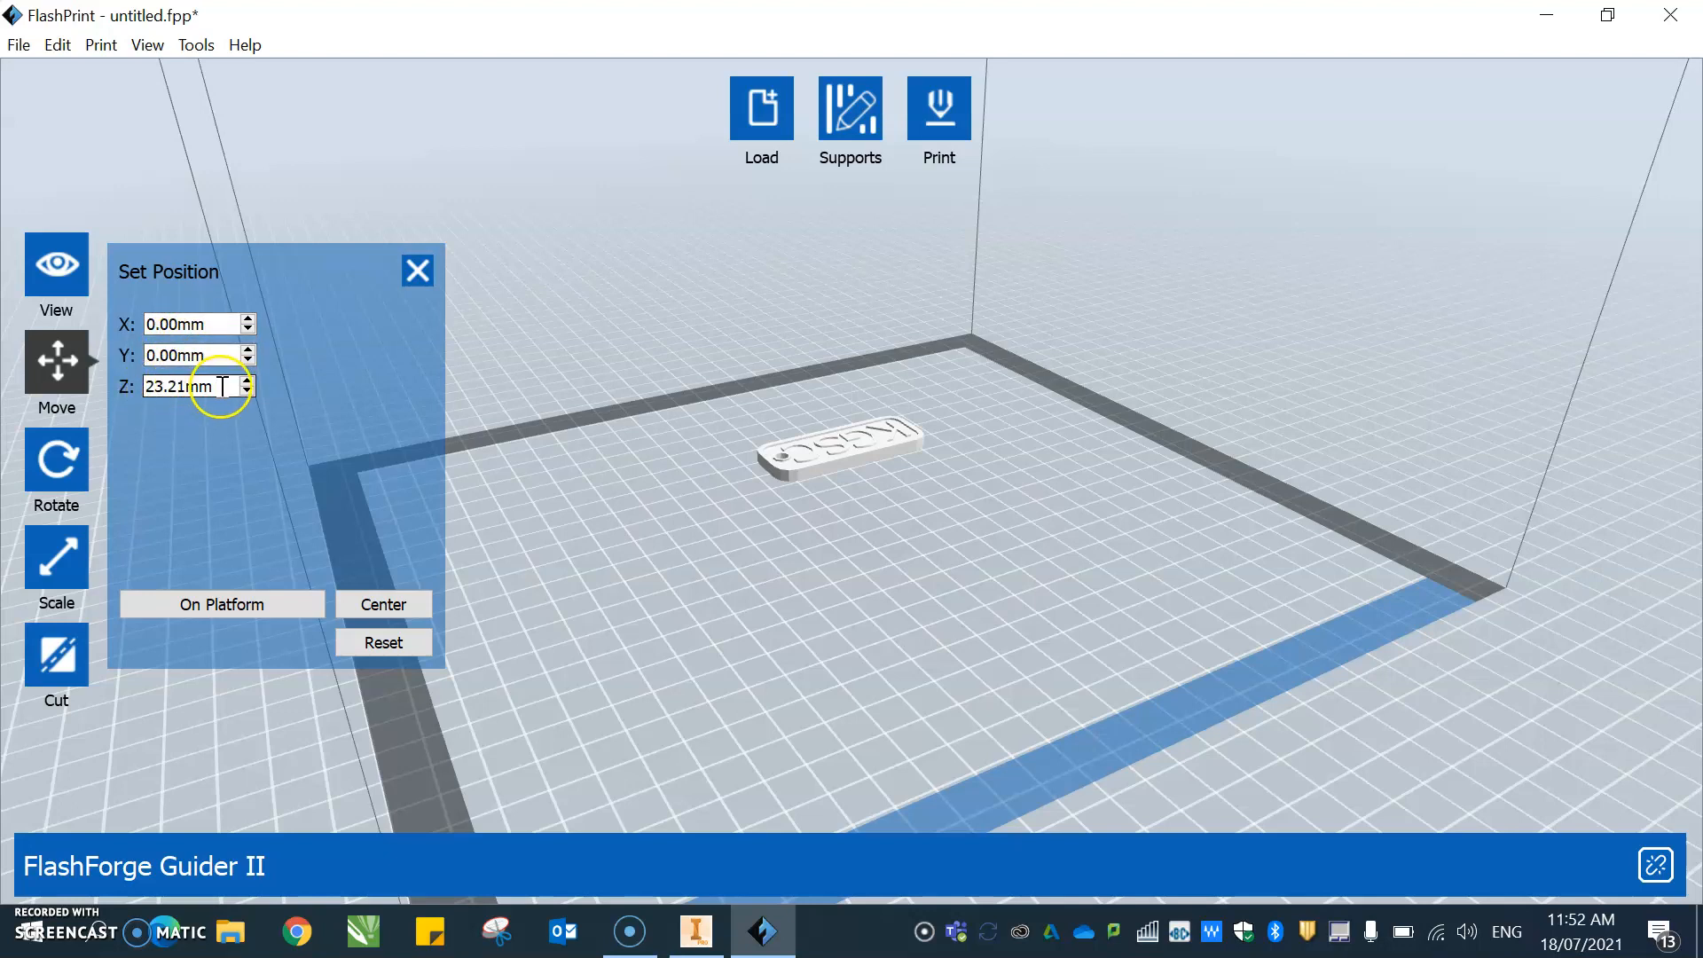
left_click_drag(217, 386, 148, 391)
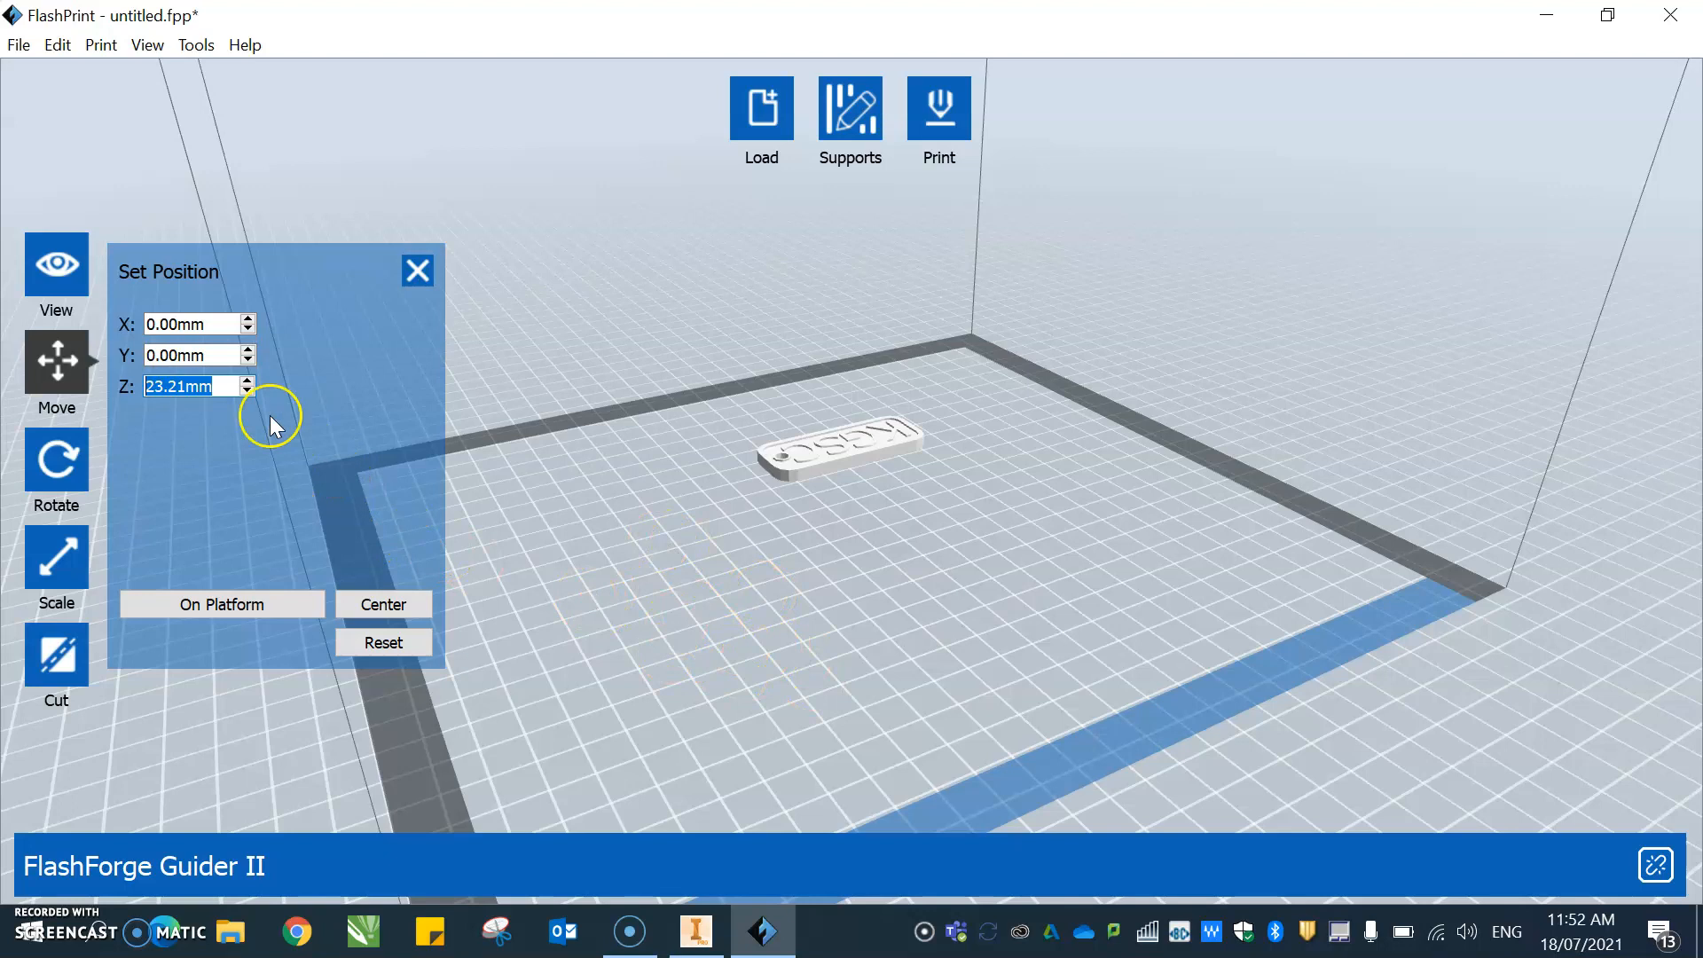
left_click(260, 608)
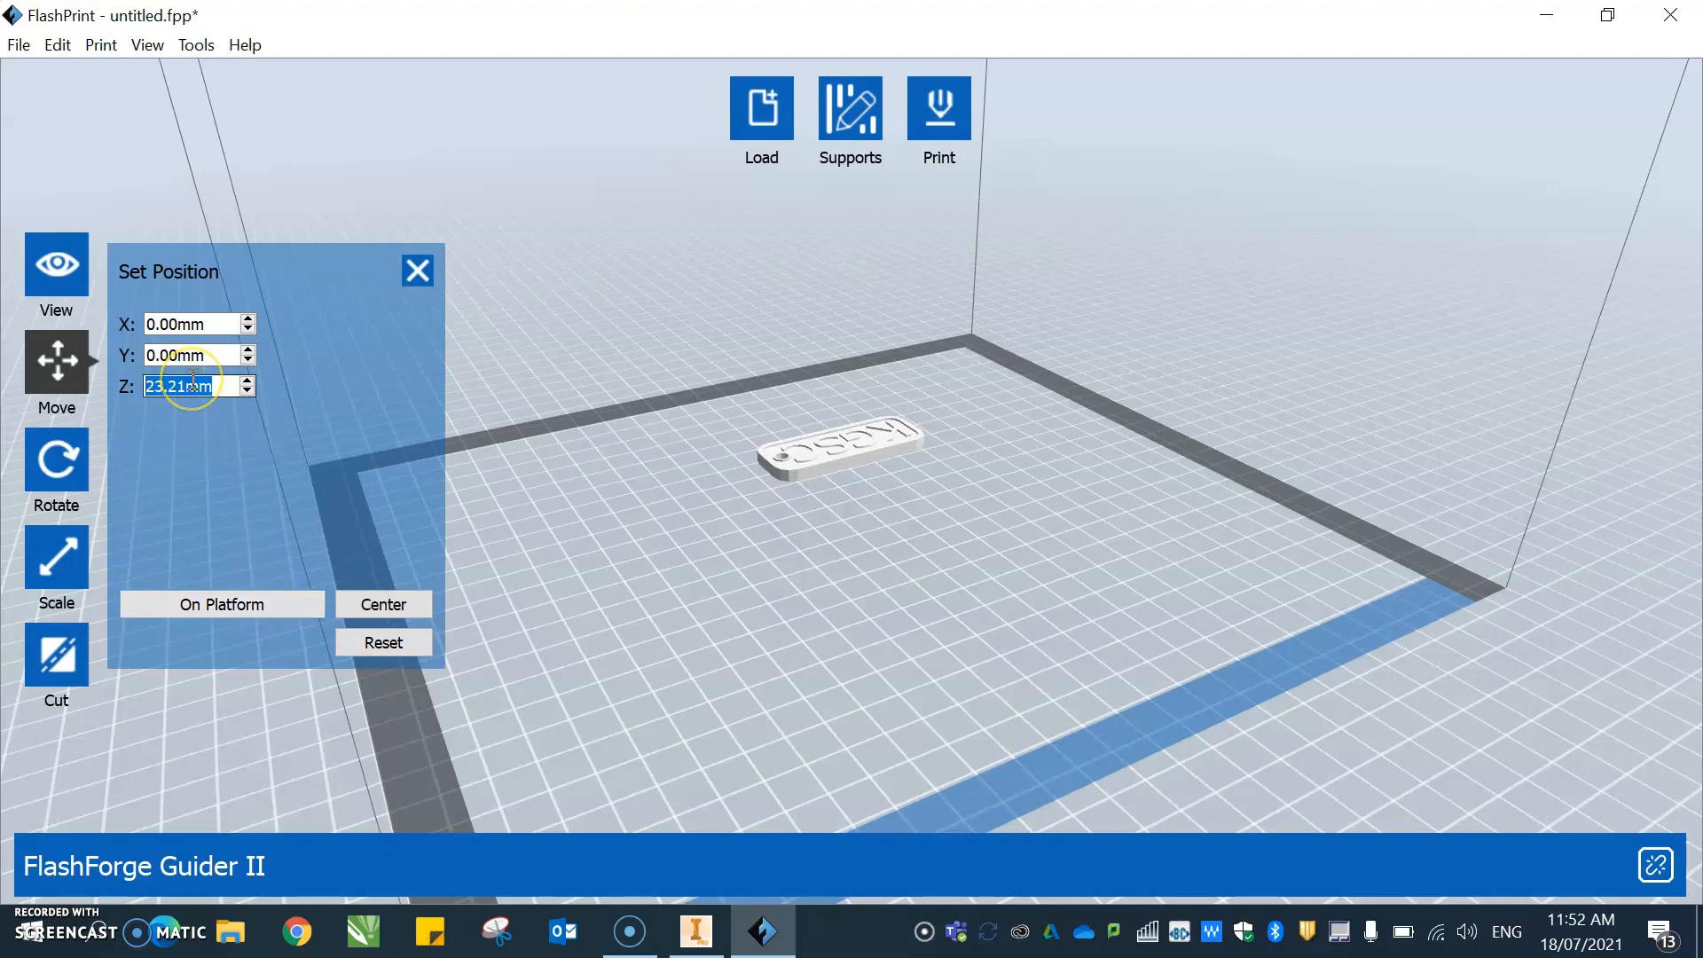
type("0")
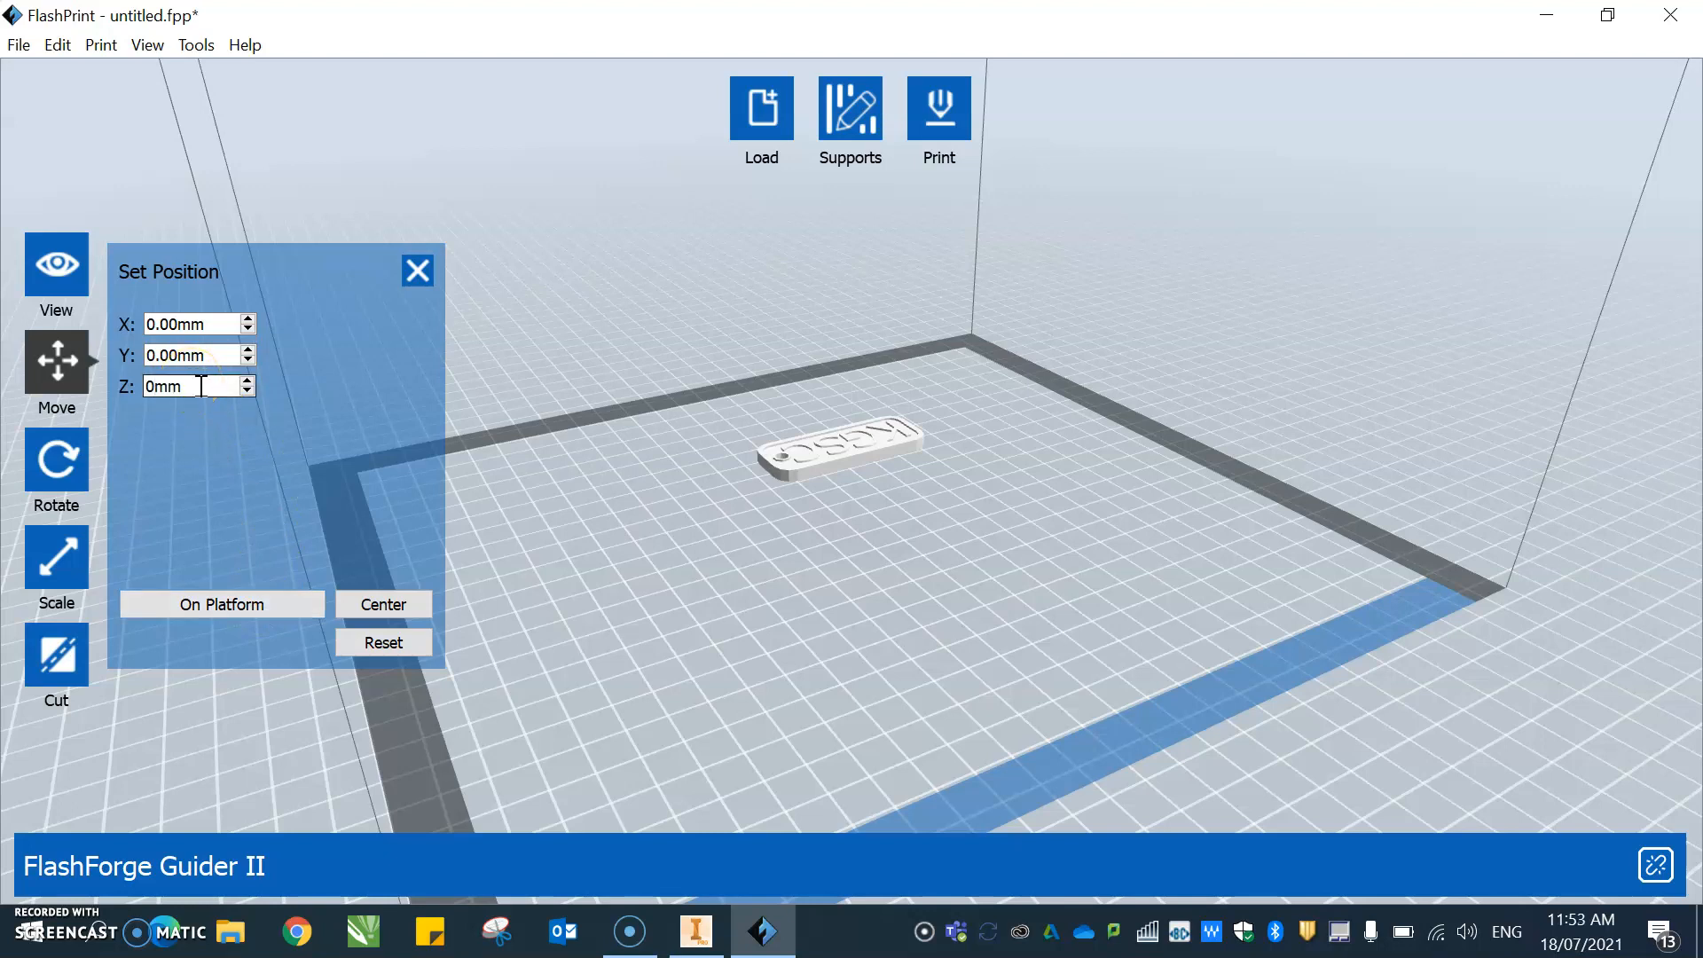
left_click(252, 603)
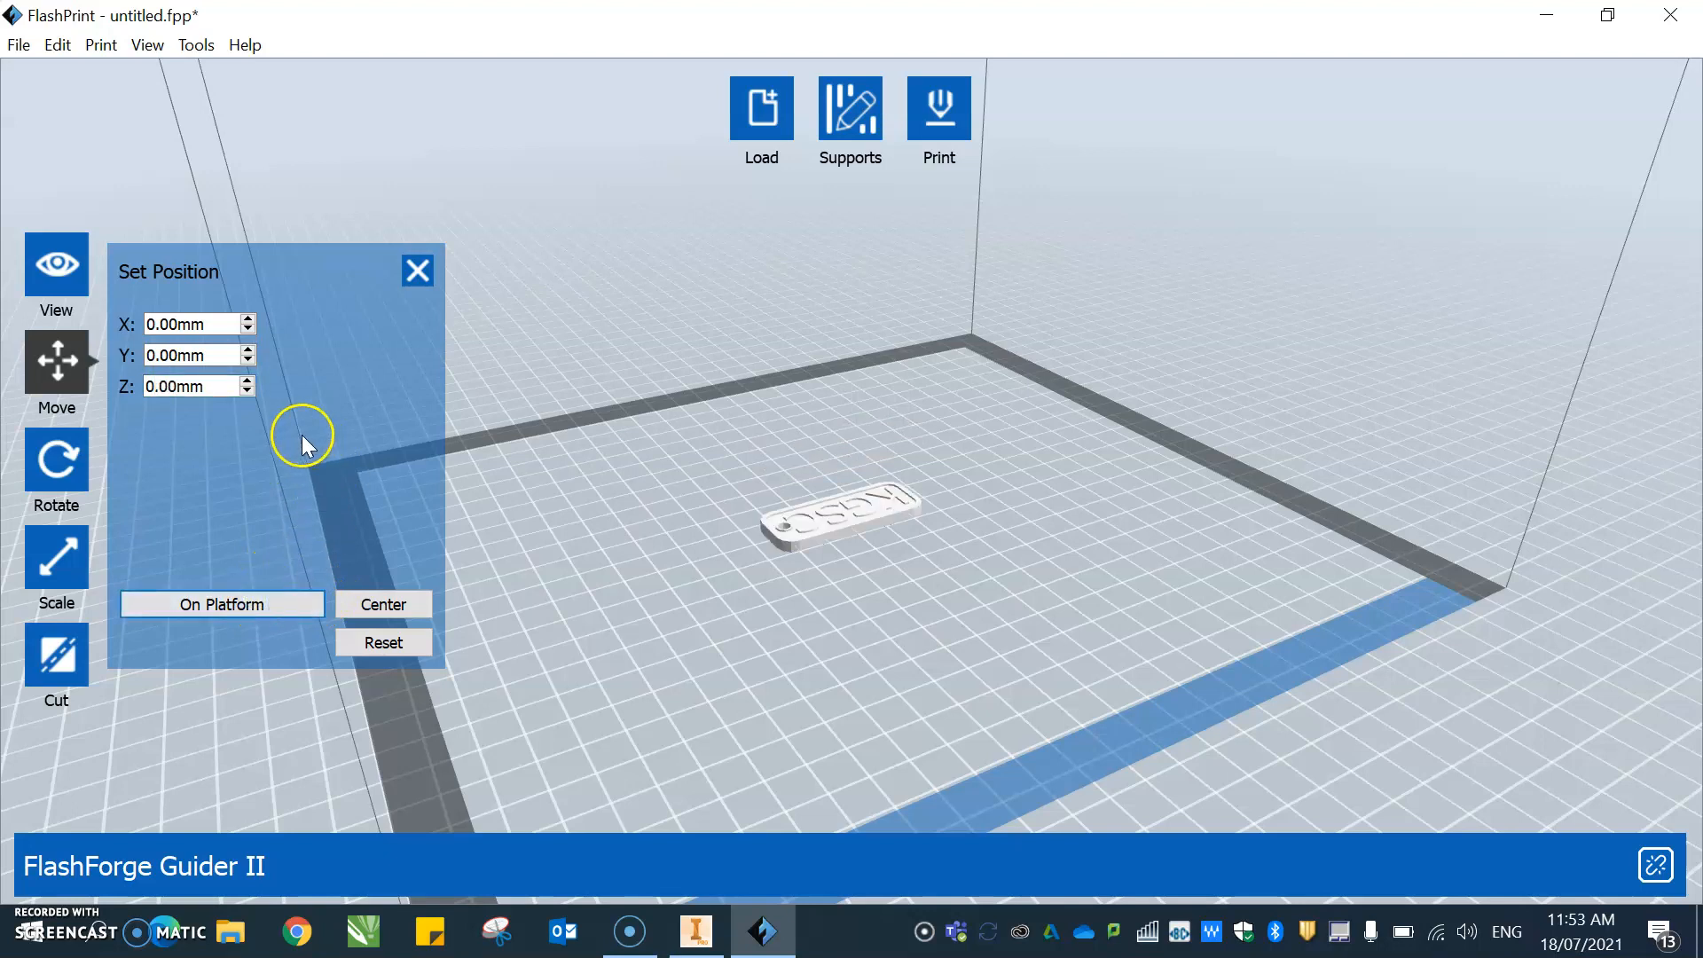
left_click(412, 264)
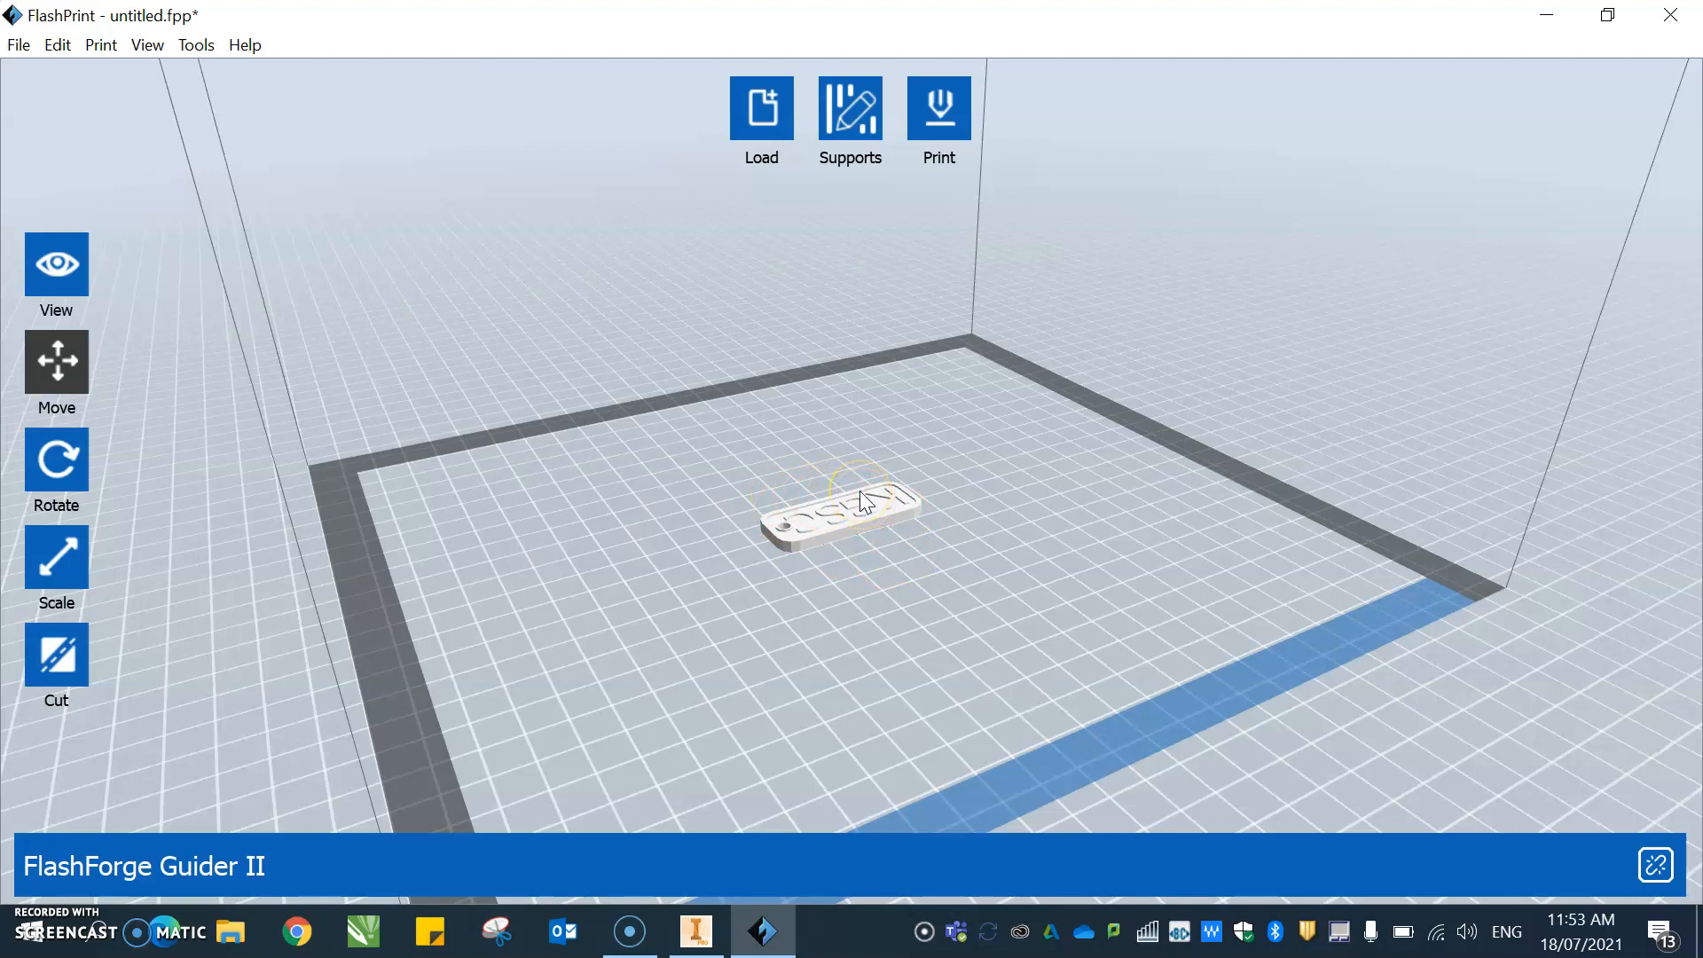
Open the print settings for the keyring and expand the additional slicing options.
left_click(938, 109)
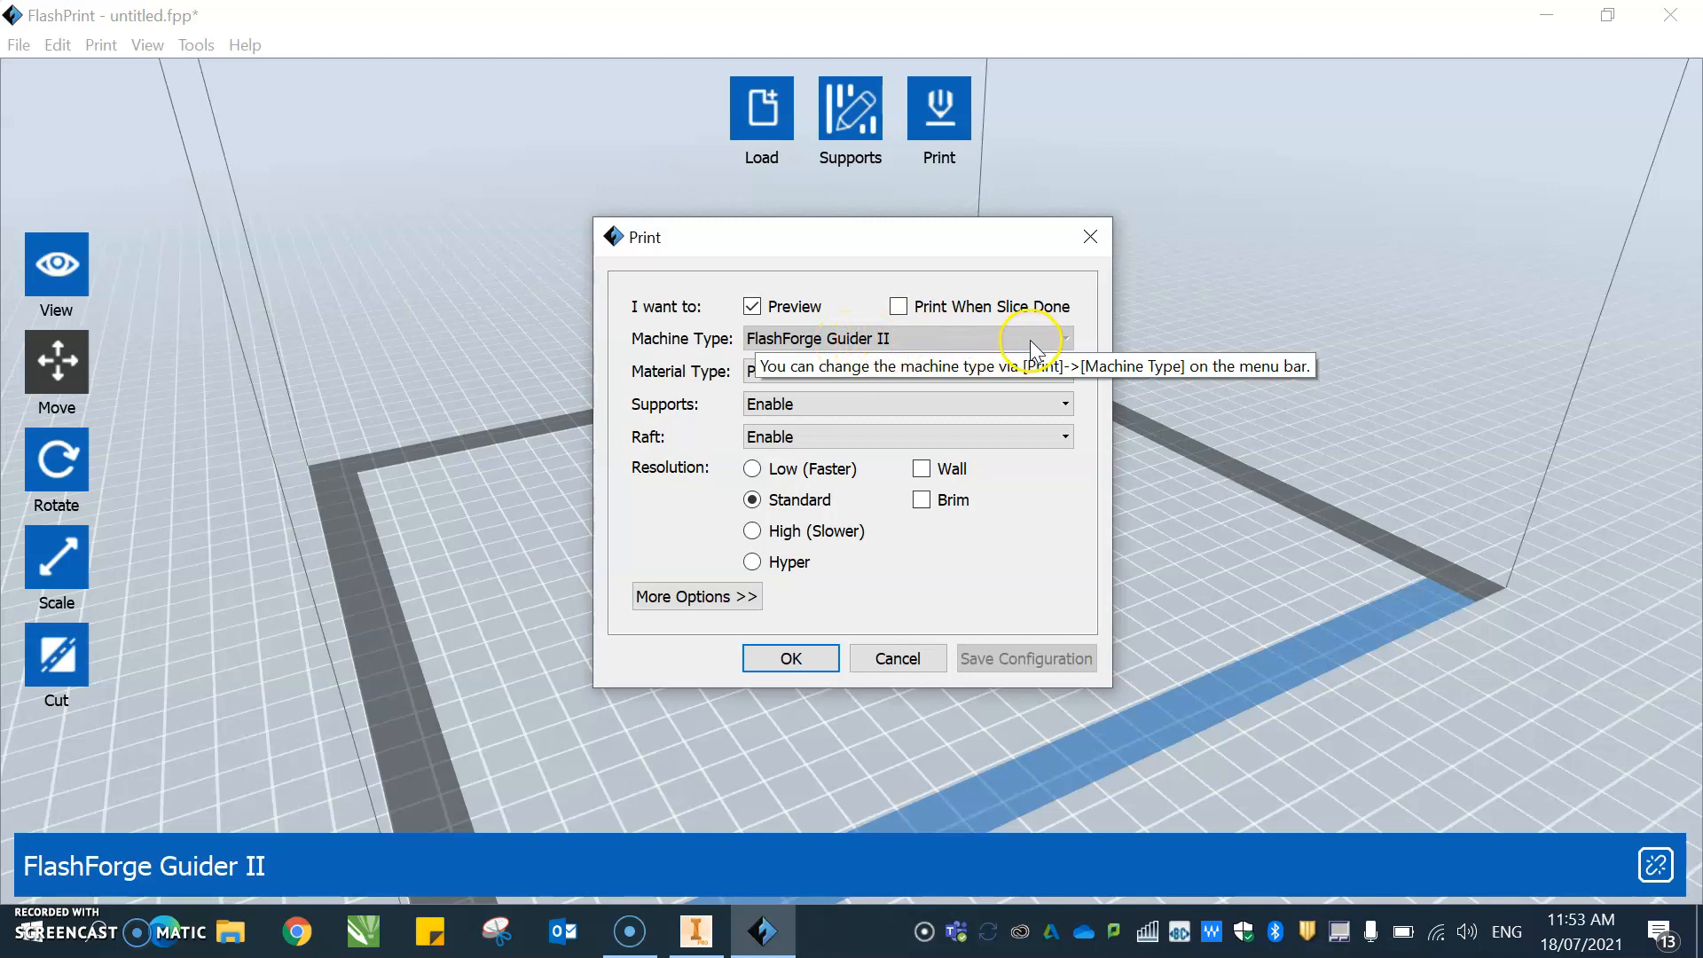
left_click(1066, 336)
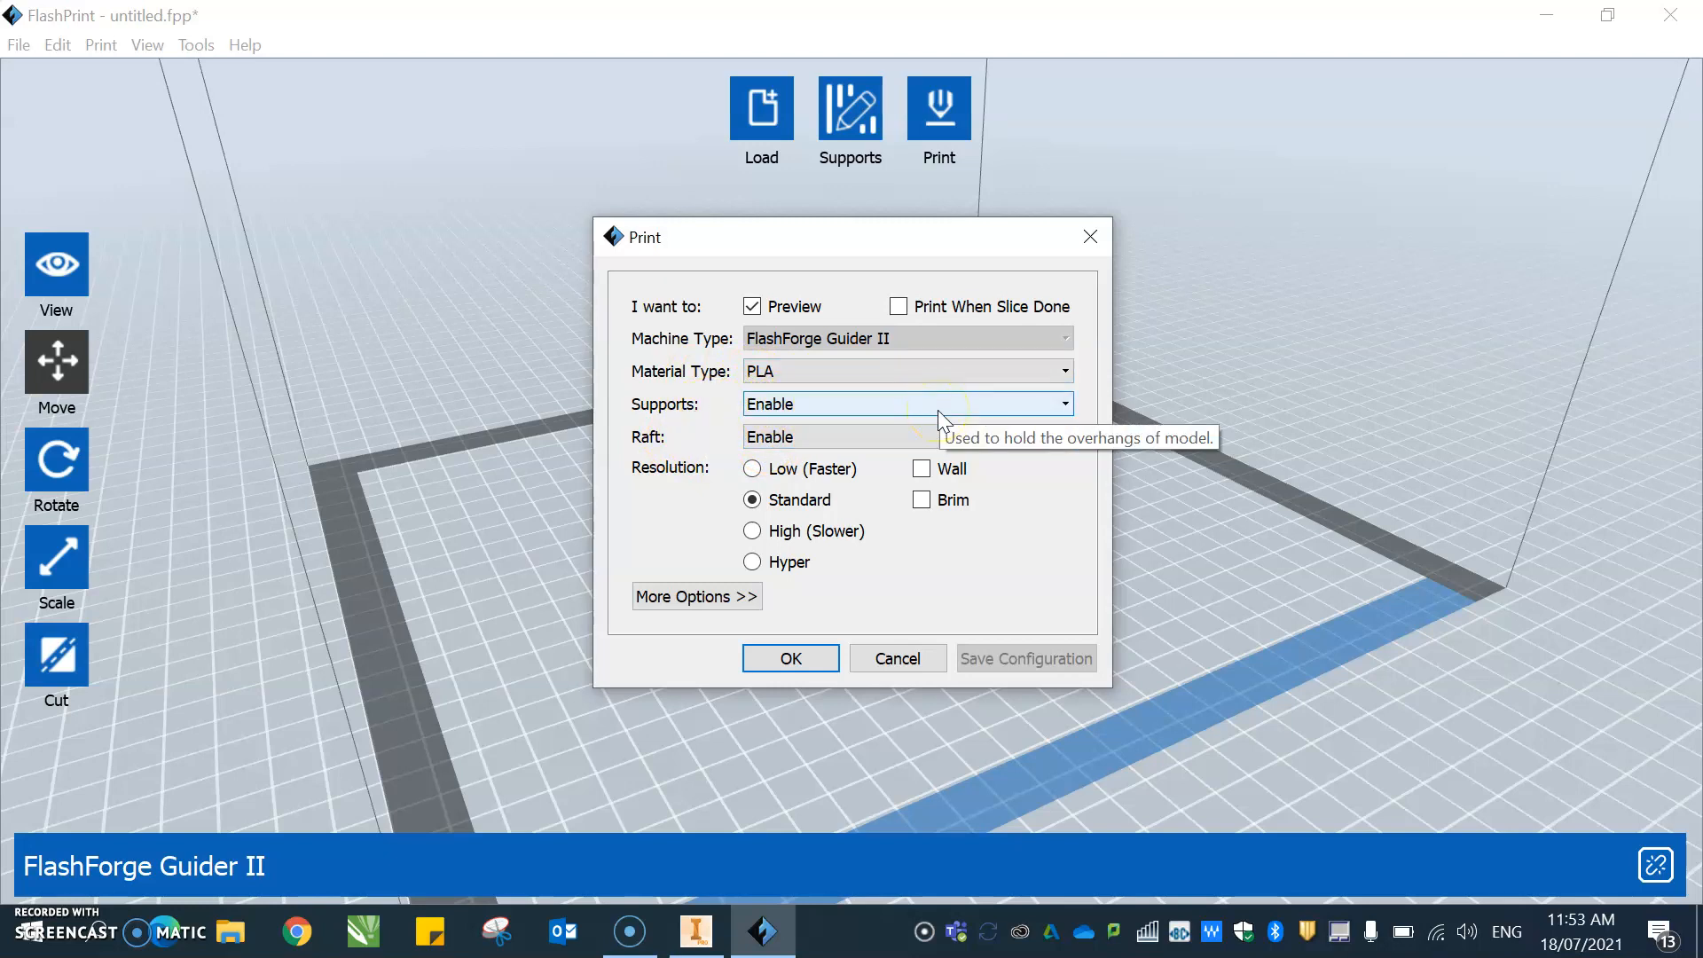
left_click(758, 472)
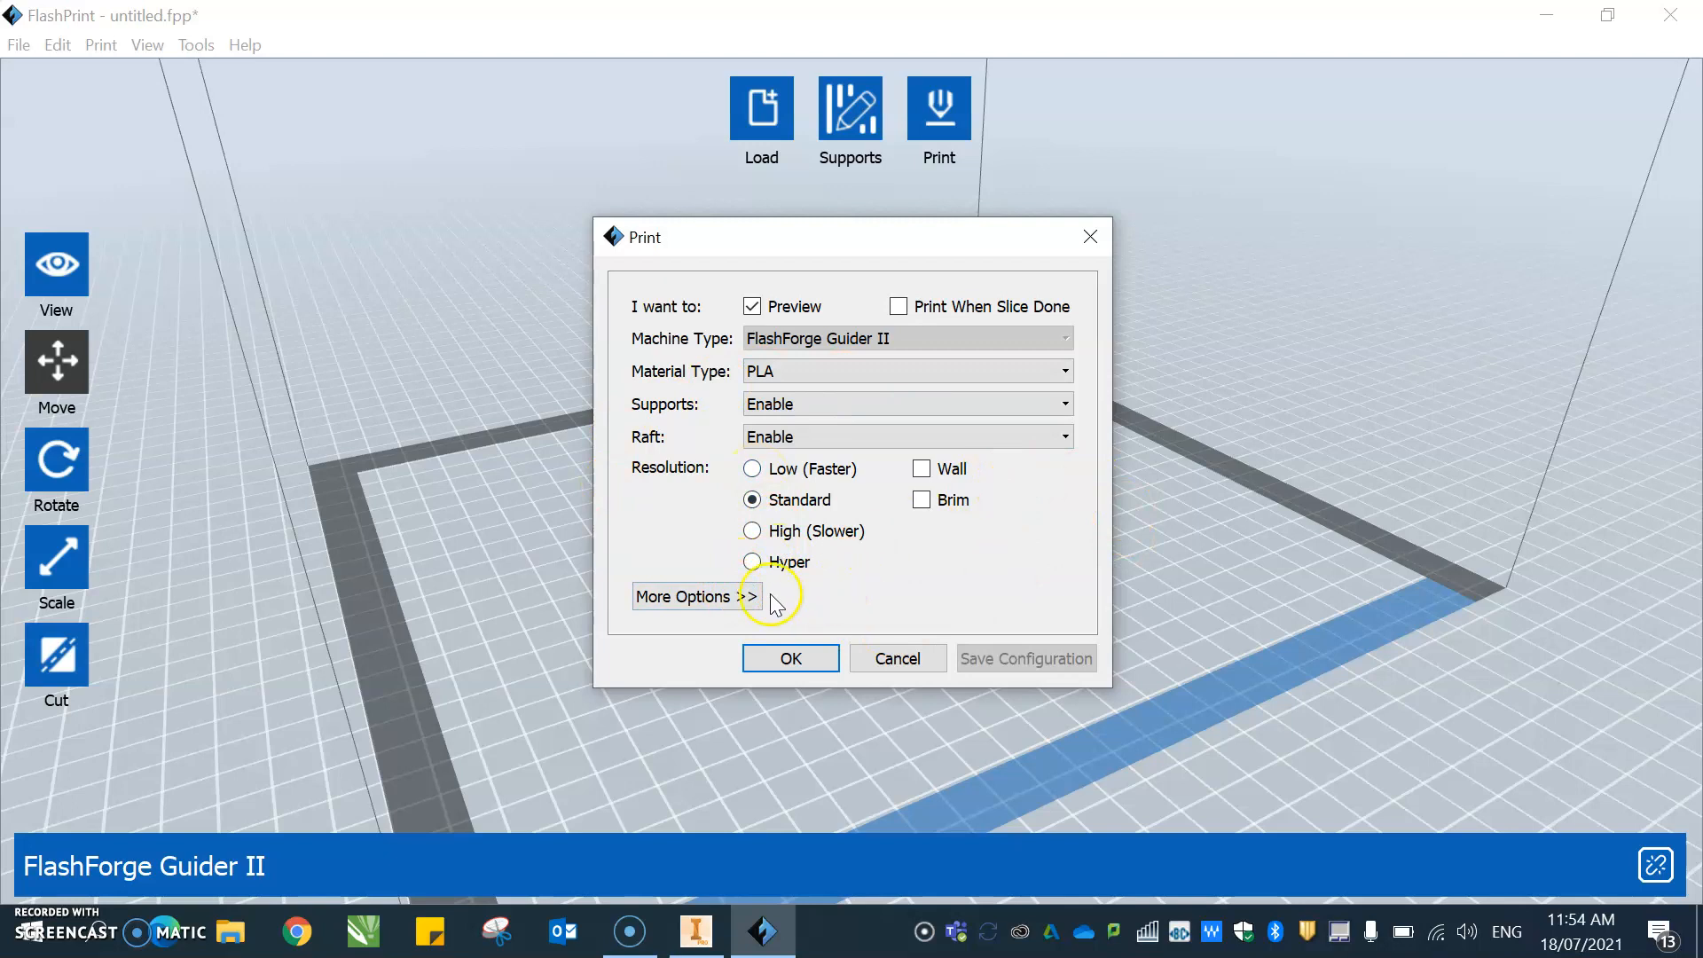
left_click(708, 596)
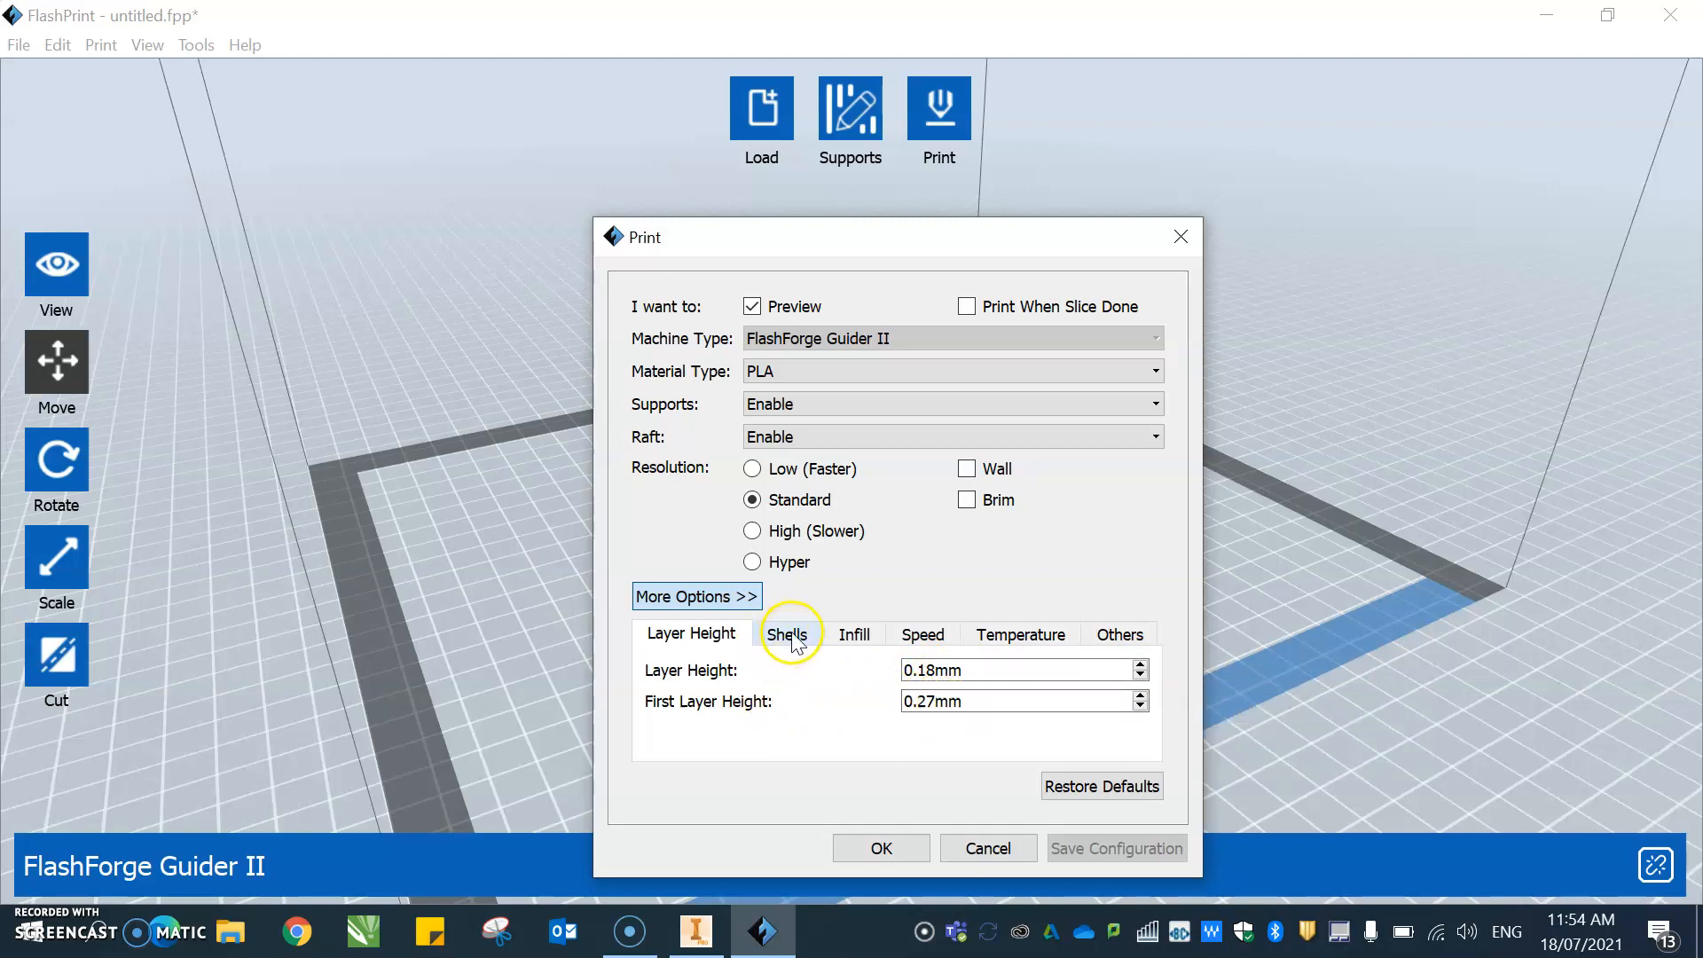
Lower the platform temperature to 30 °C, return it to 50 °C, and save the print configuration.
left_click(1017, 643)
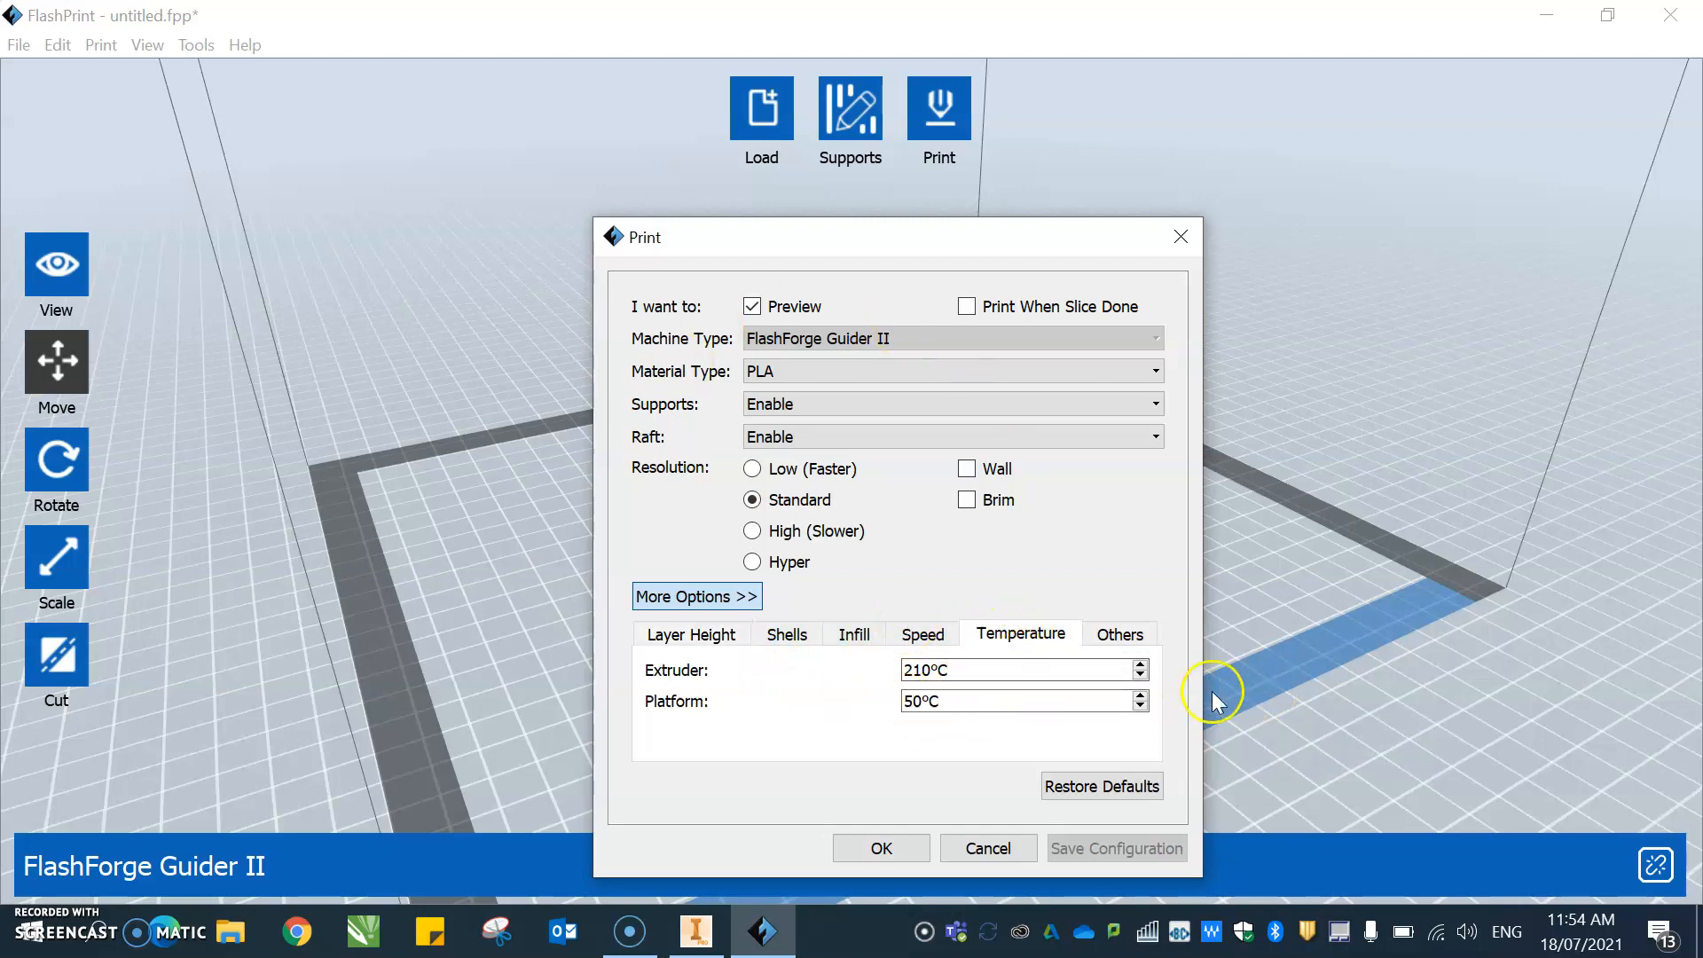
mouse_move(1122, 694)
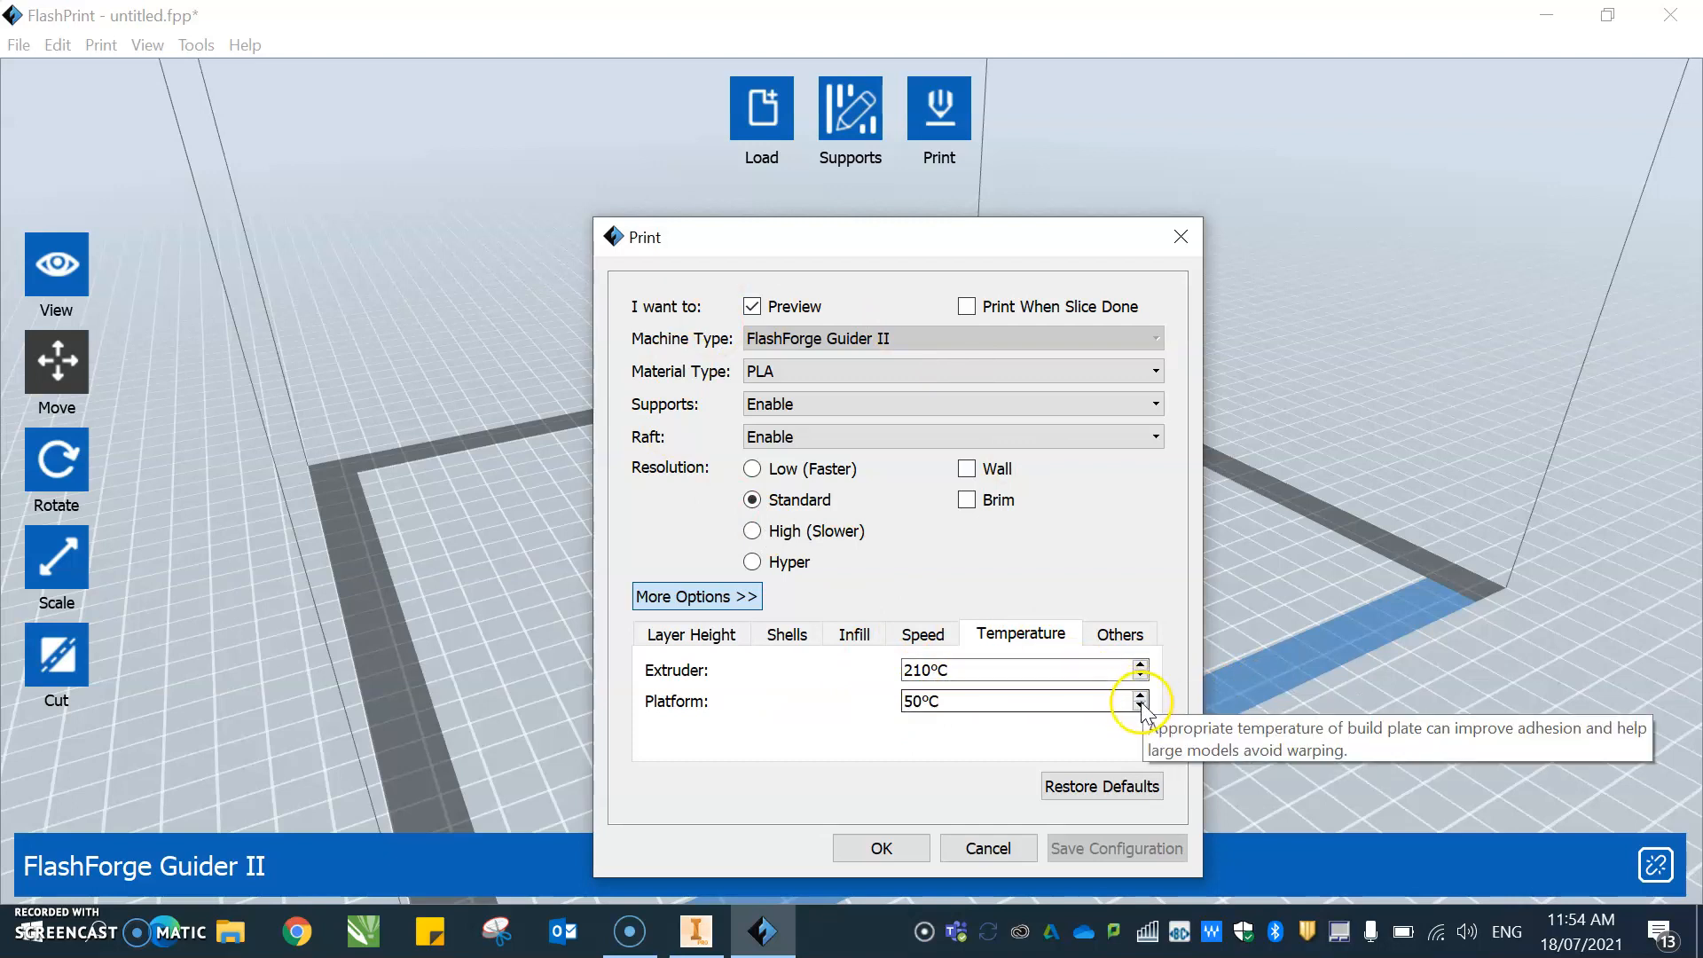
scroll(1140, 703, "down", 5)
type("3")
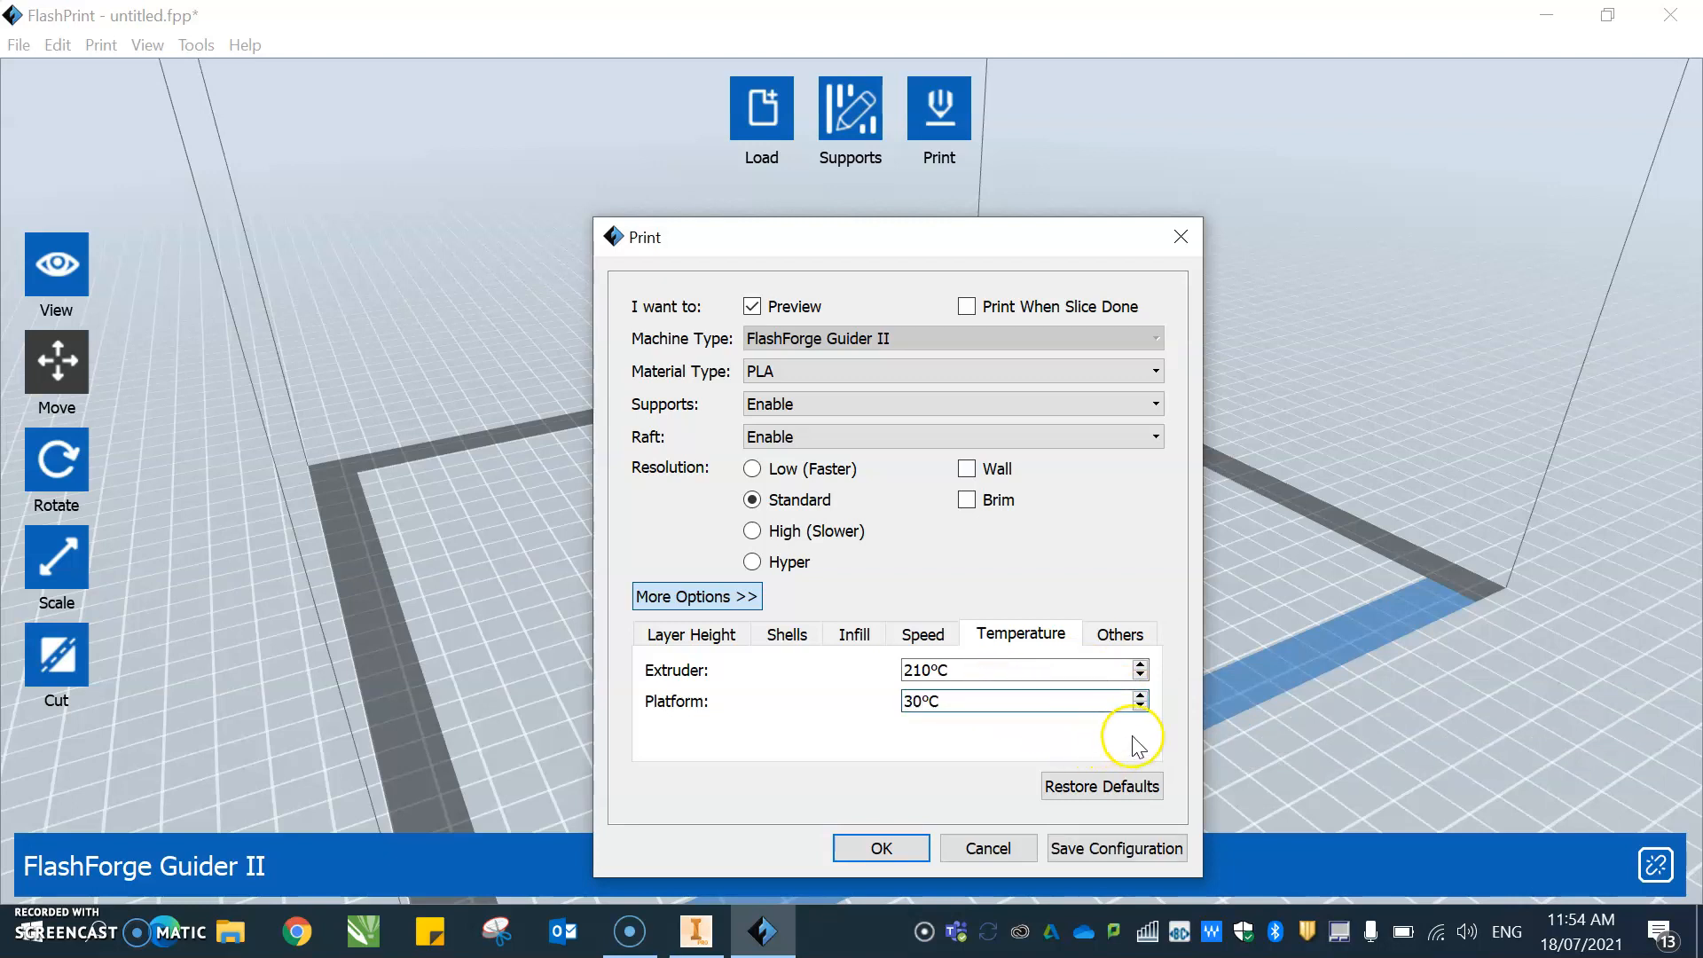
left_click(1142, 697)
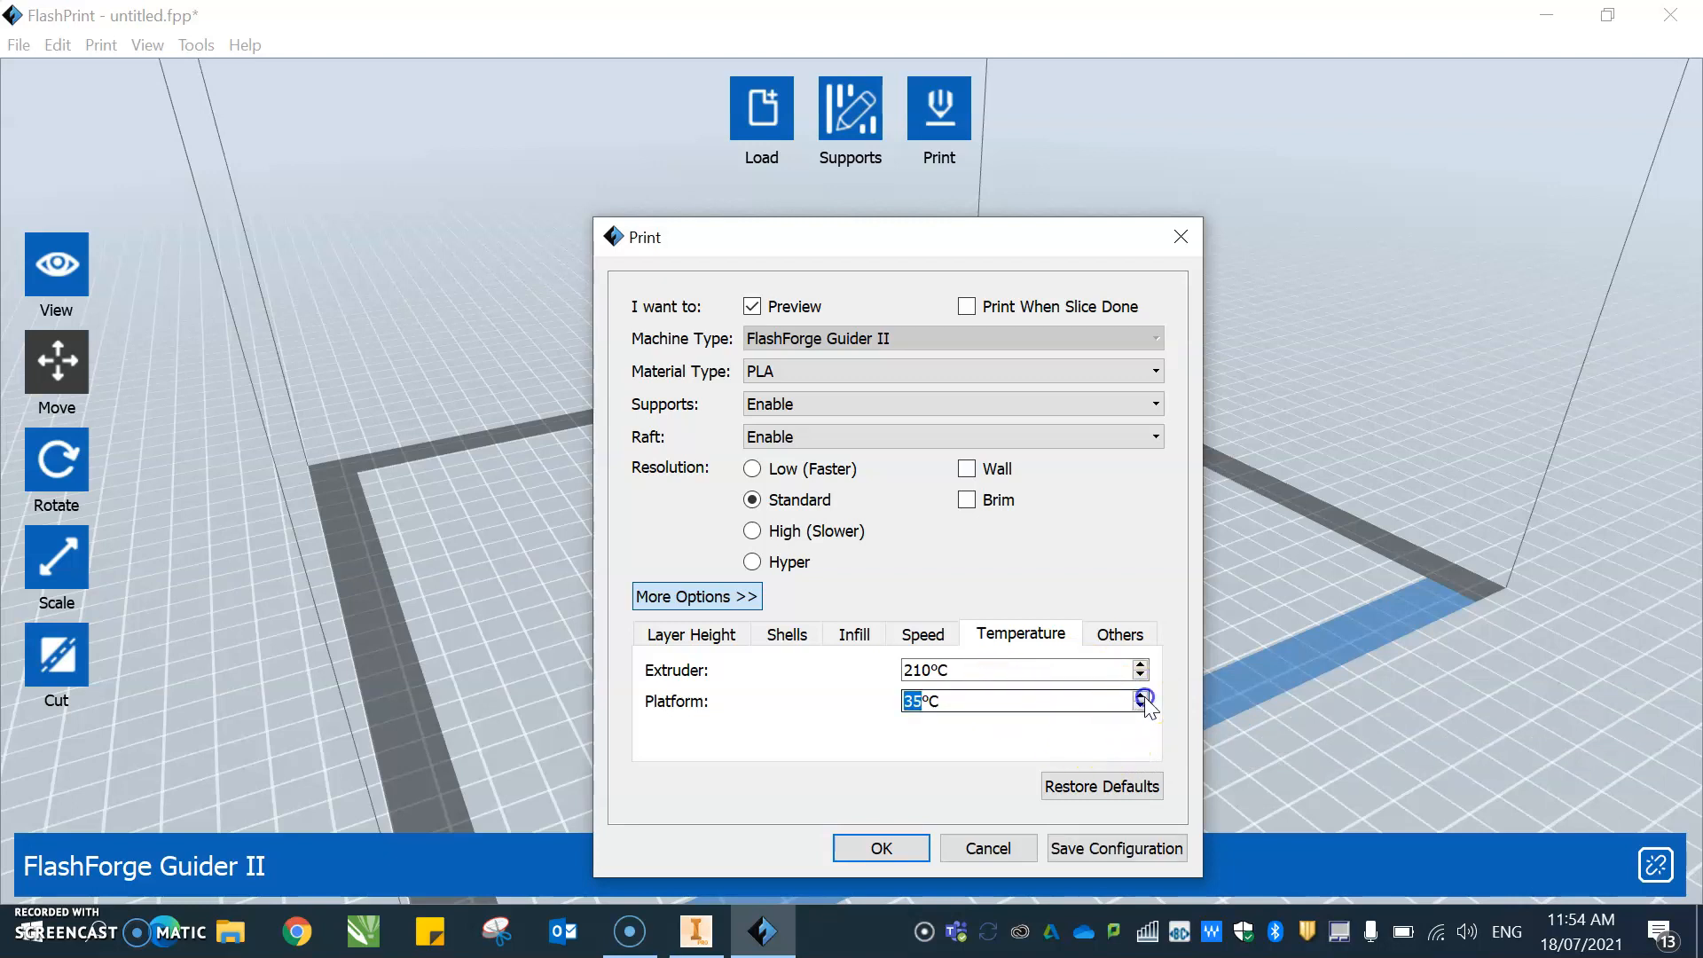
left_click(1142, 697)
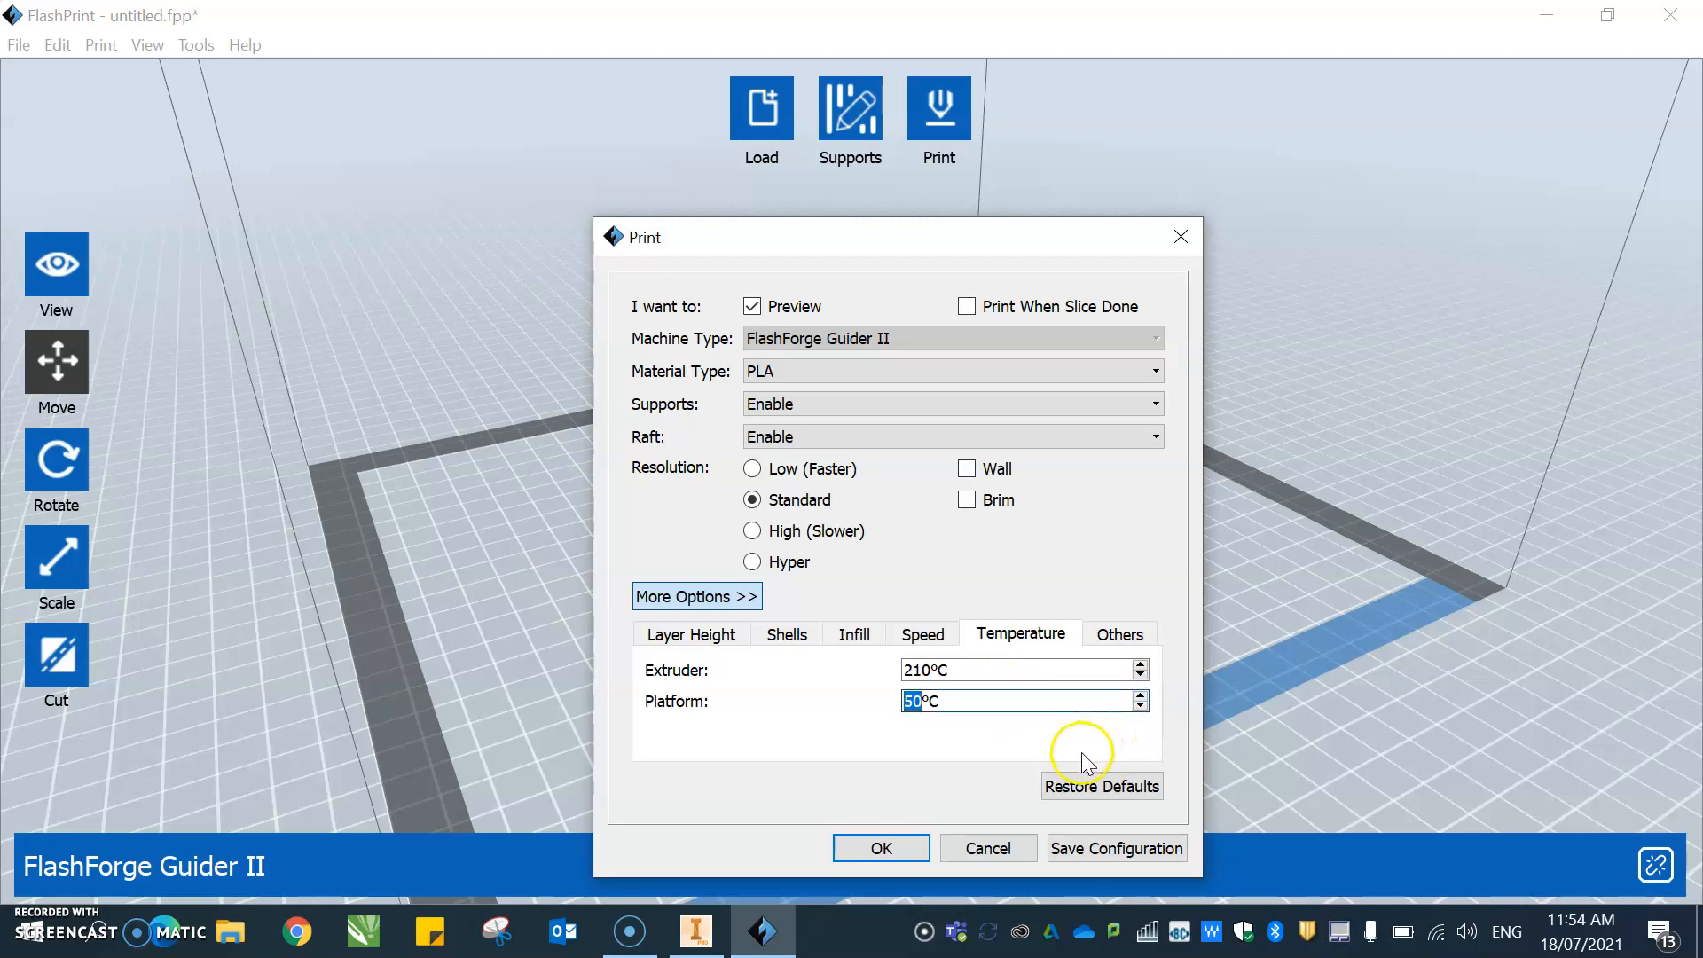
left_click(1071, 733)
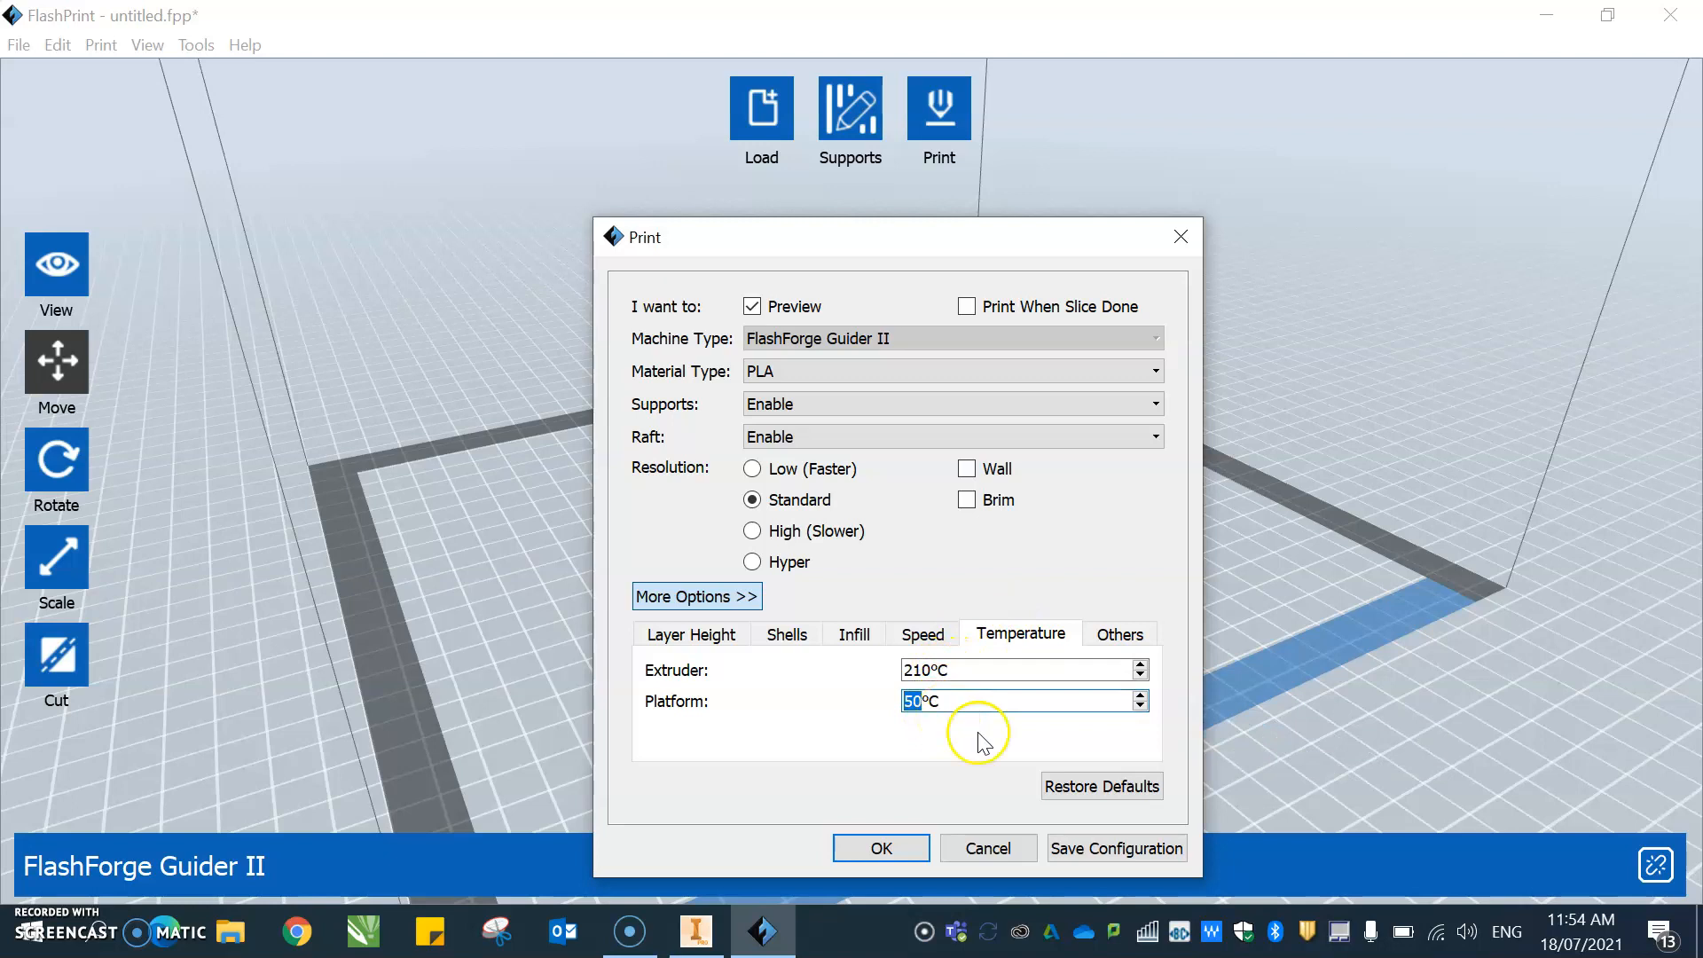
left_click(1119, 859)
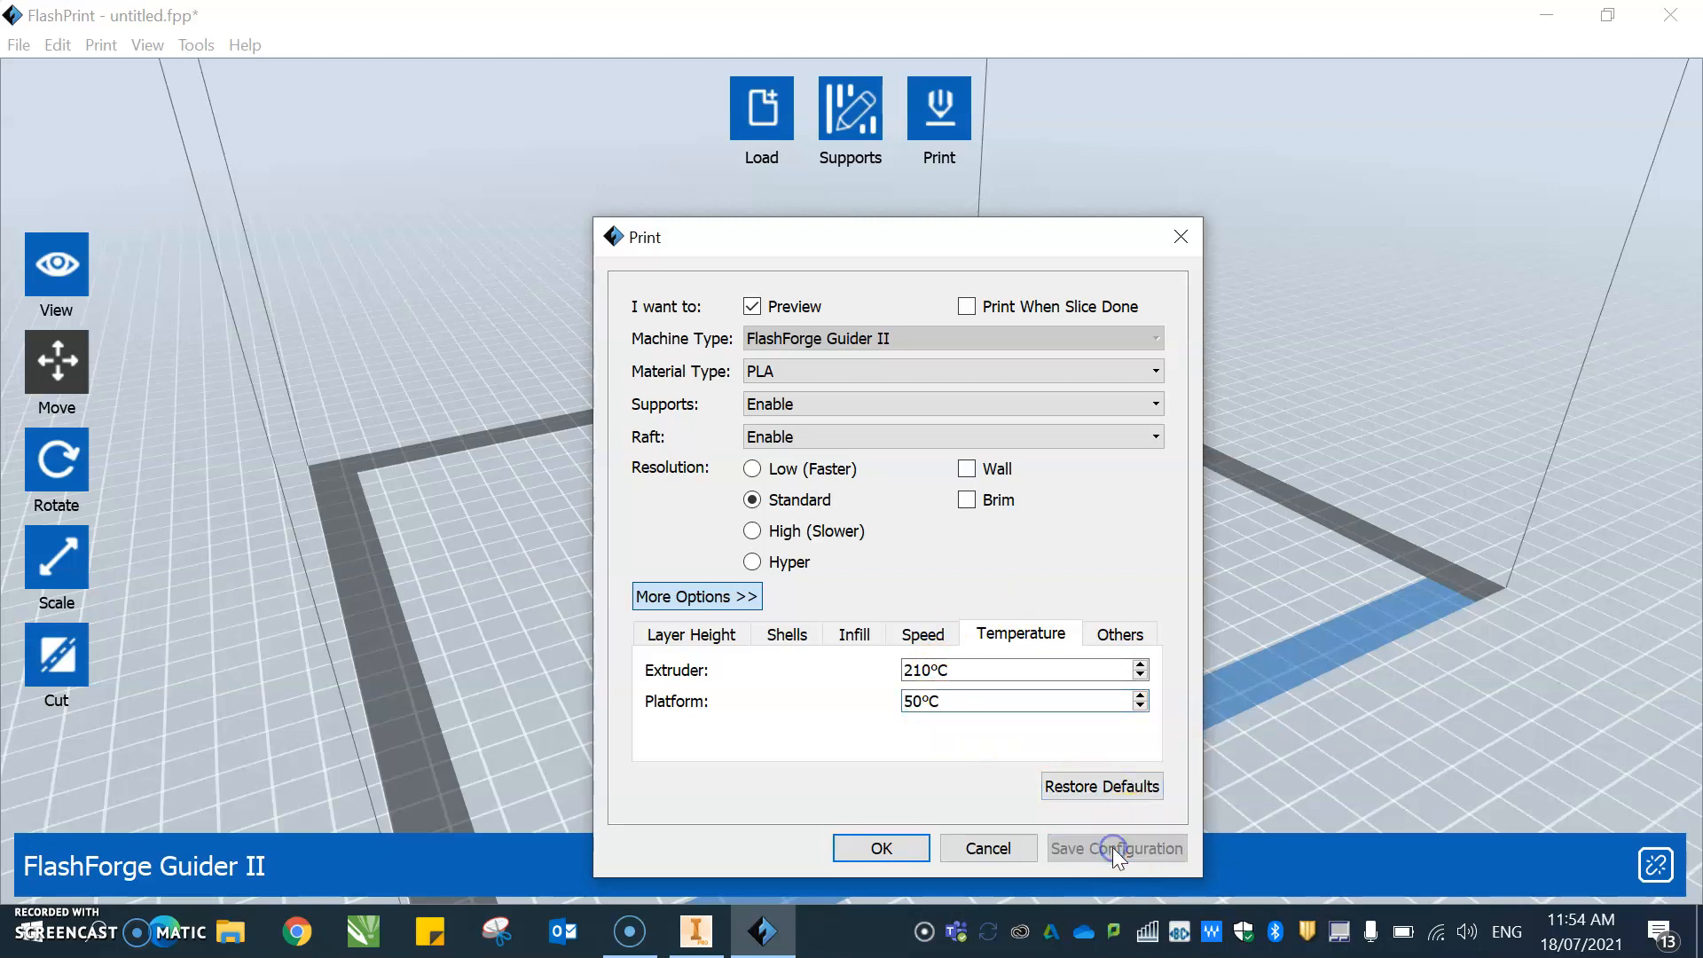
Slice the keyring for preview and cancel saving KEYRING.gx in the KGSC KEYRING folder.
left_click(900, 846)
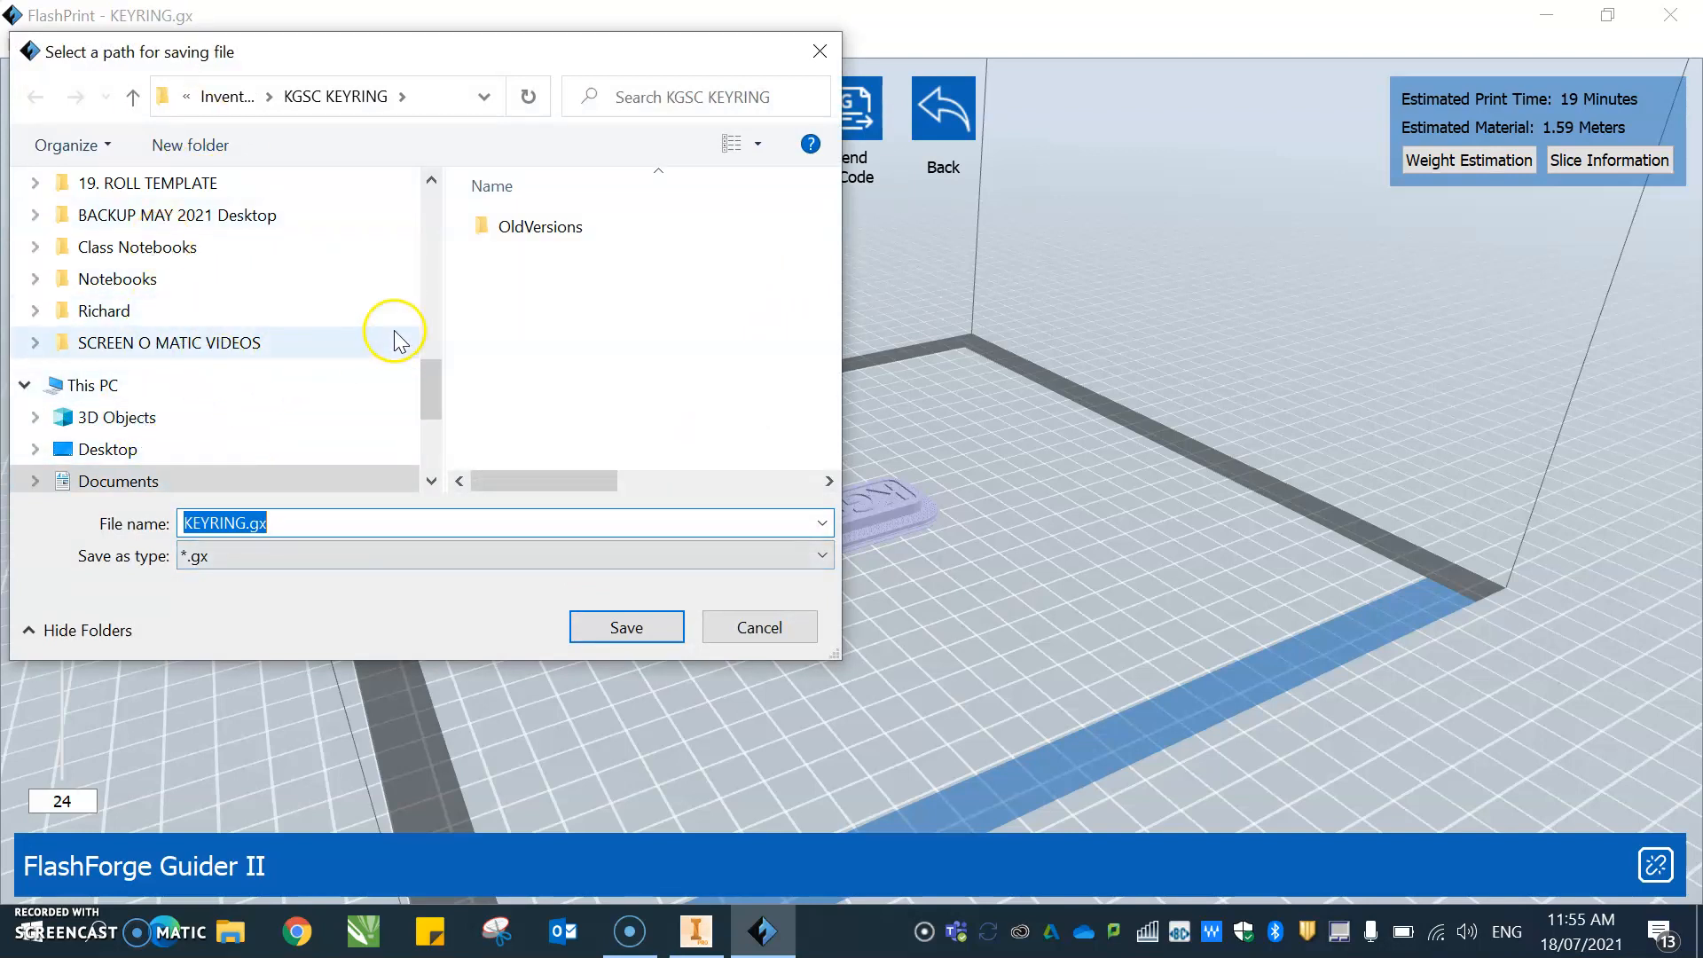
scroll(396, 330, "down", 1)
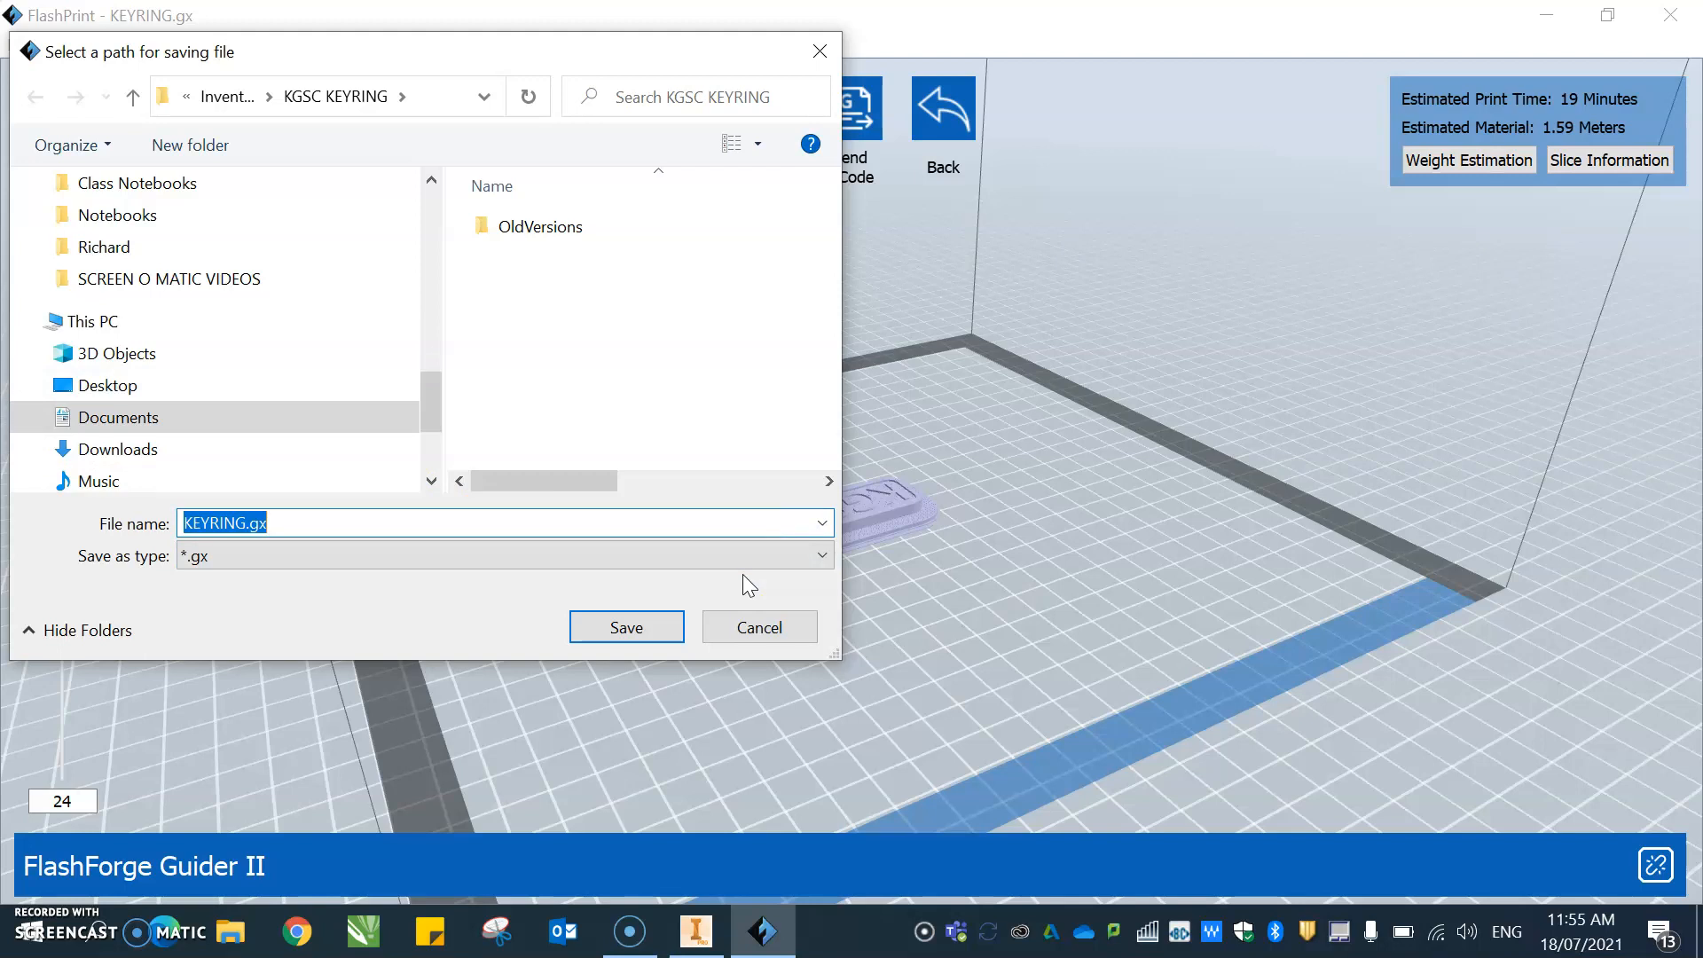
left_click(721, 631)
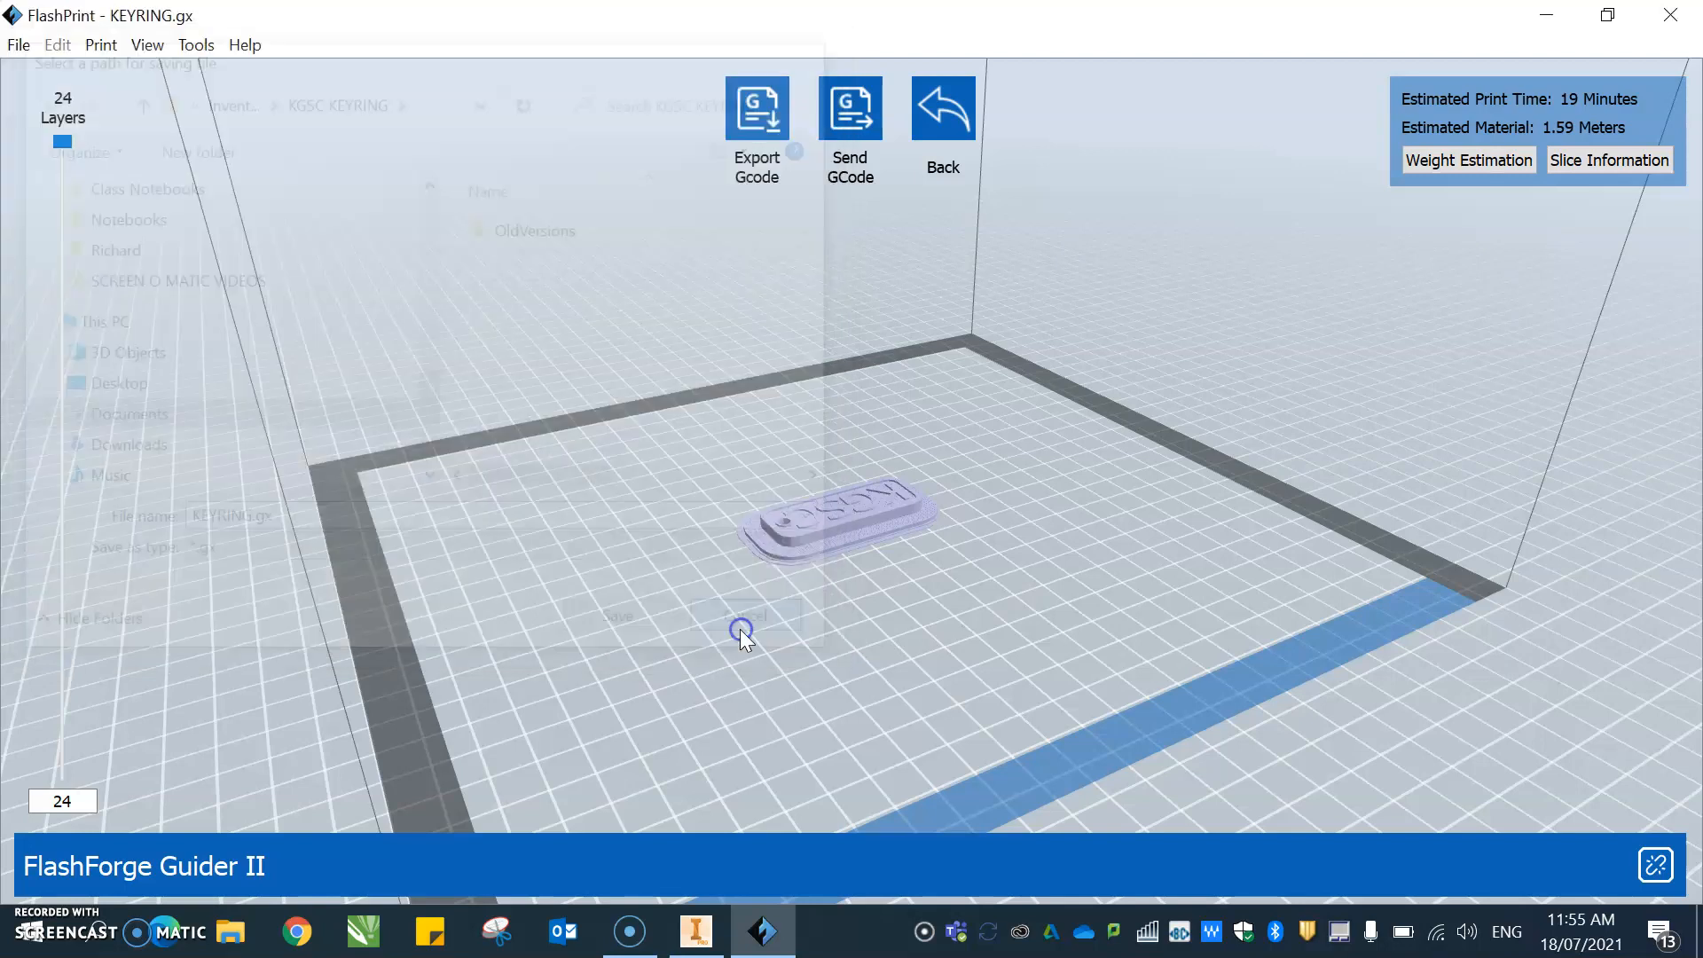